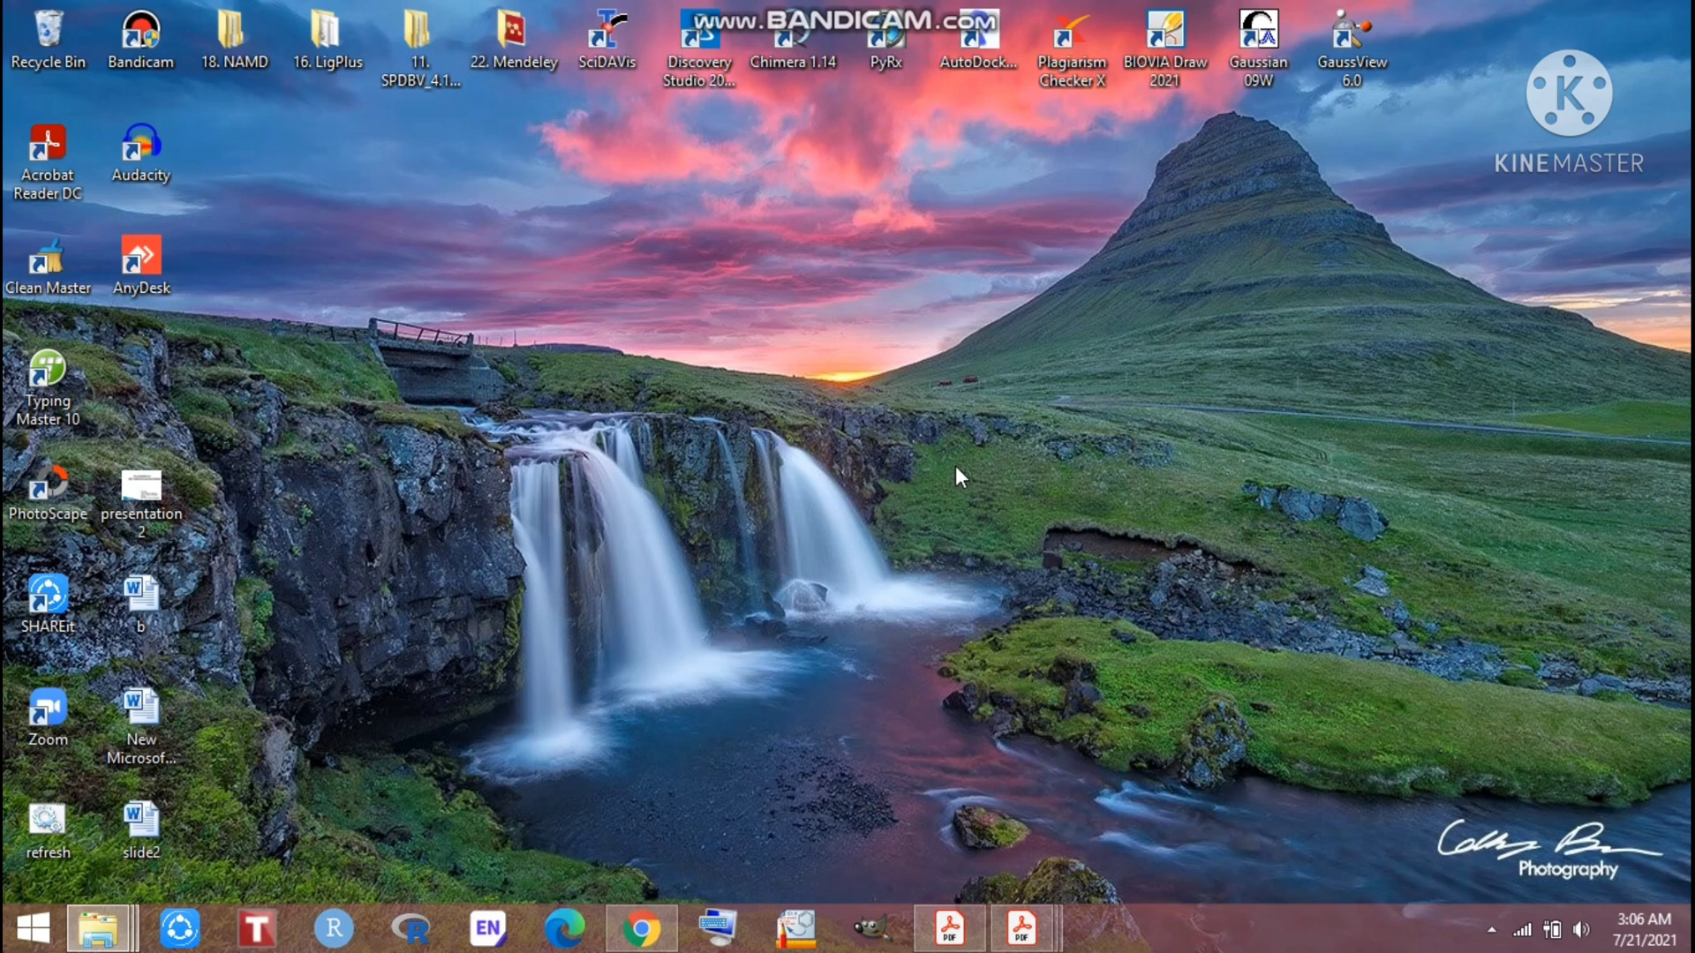
Launch spdbv.exe from the SPDBV_4.10_PC folder inside the SPDBV desktop folder
double_click(406, 38)
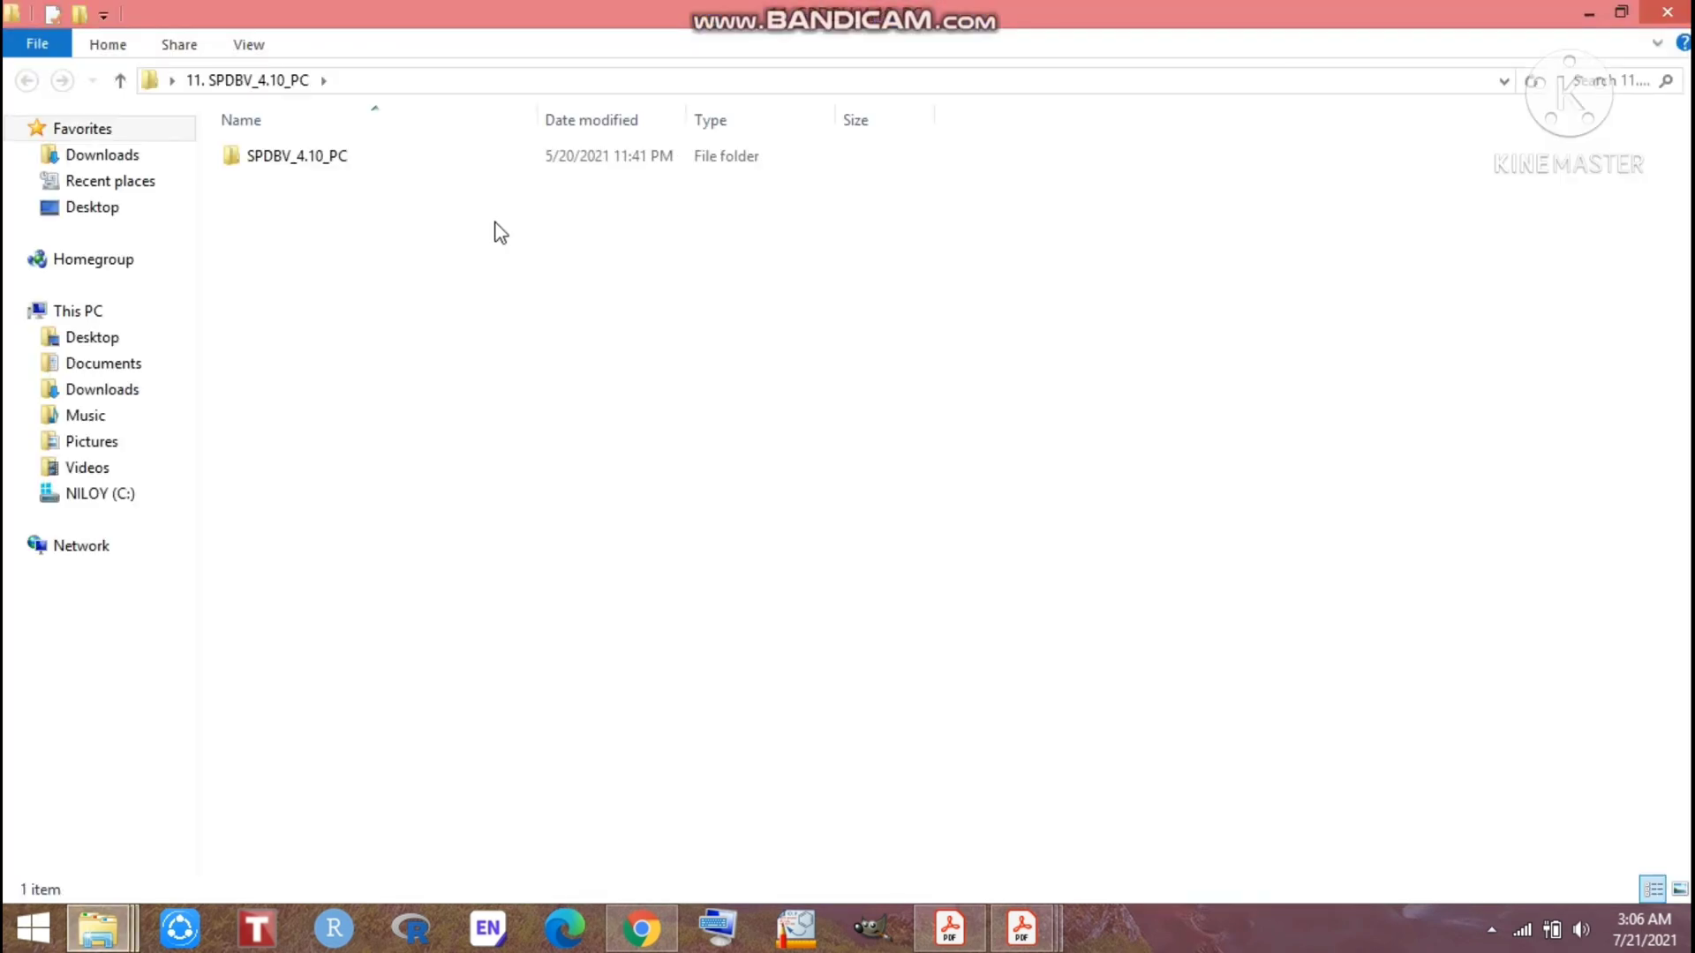
double_click(298, 164)
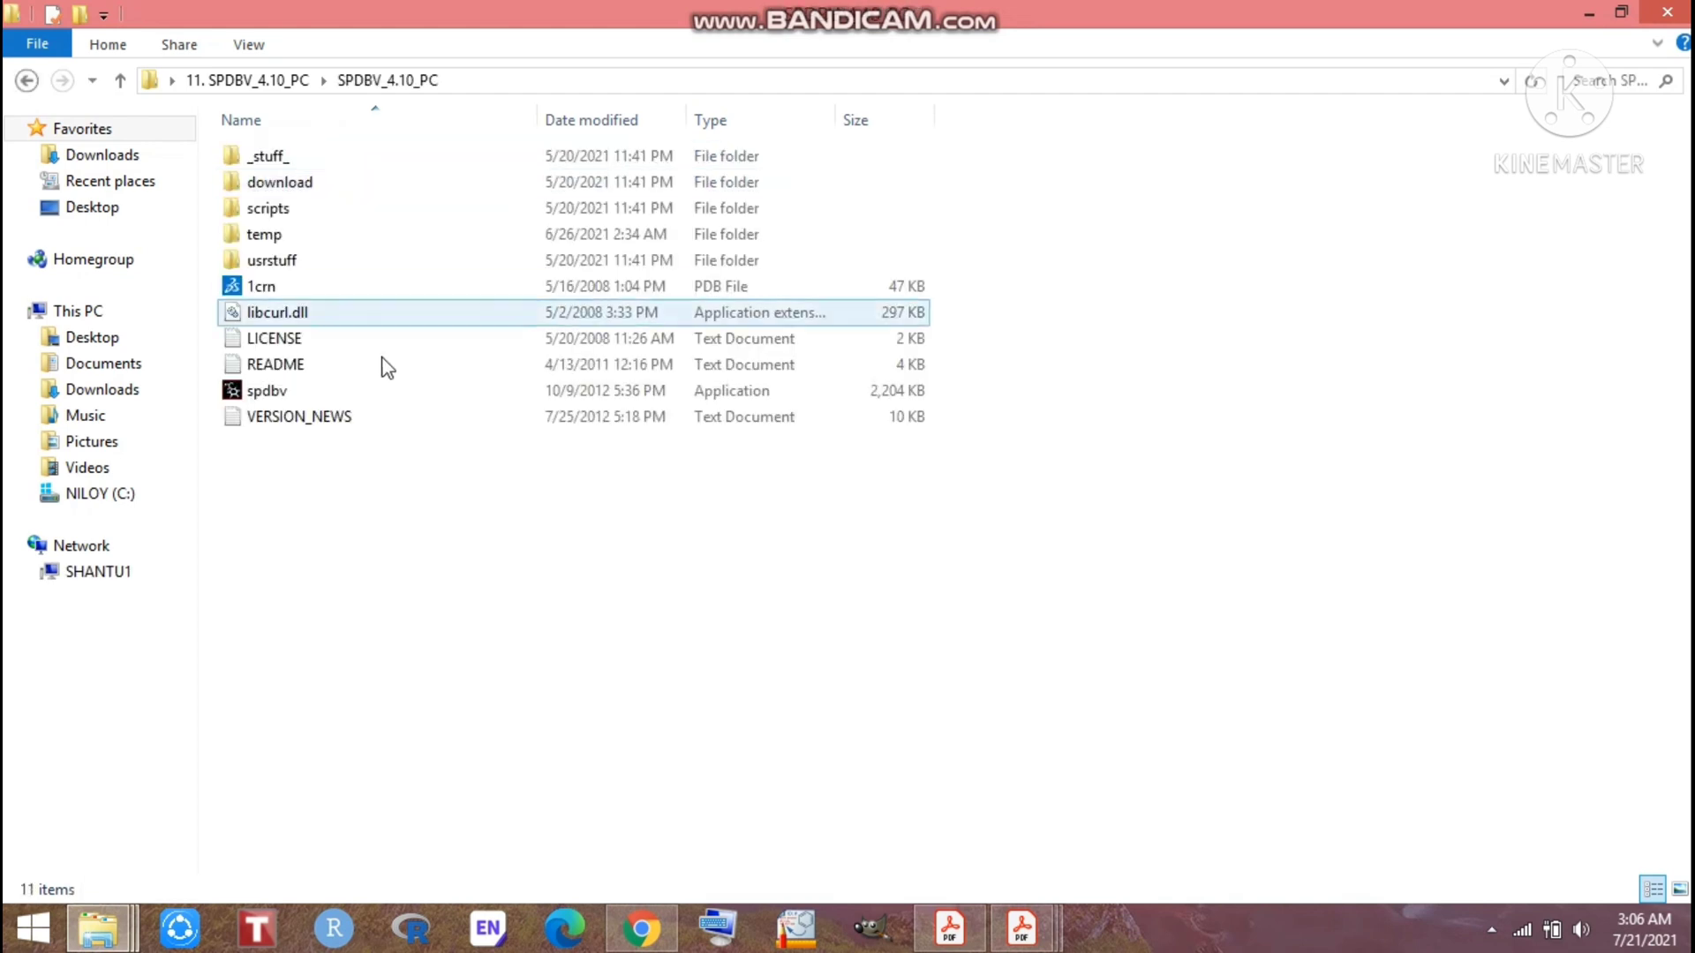
left_click(265, 393)
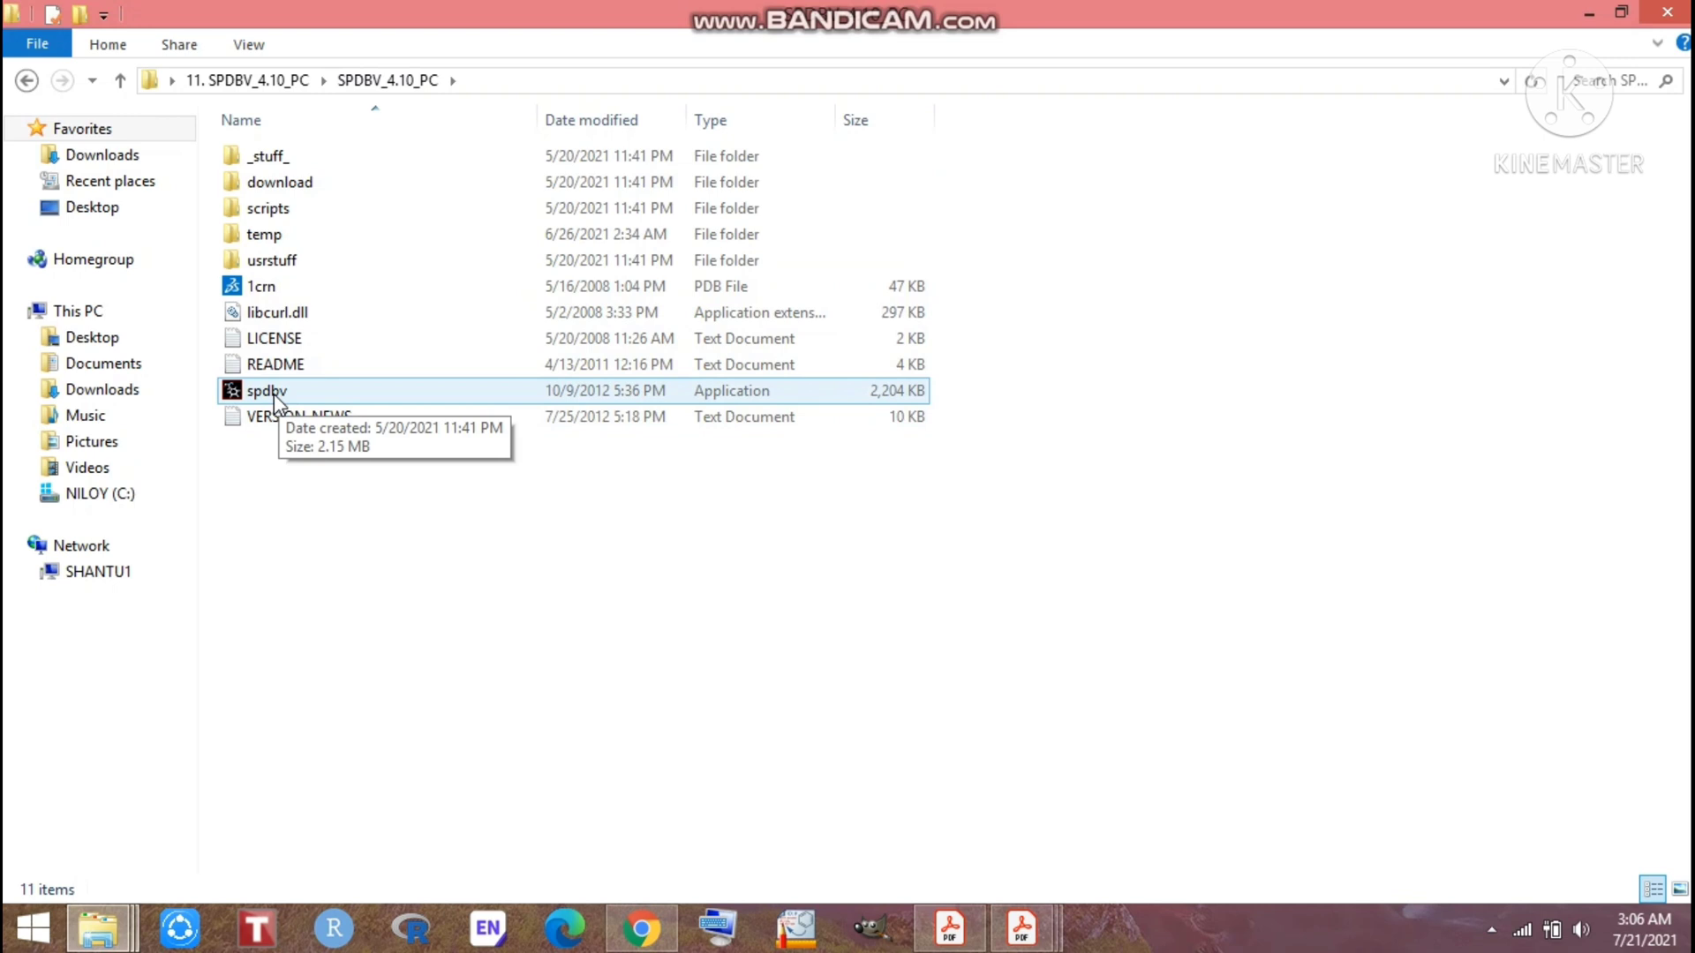
double_click(275, 395)
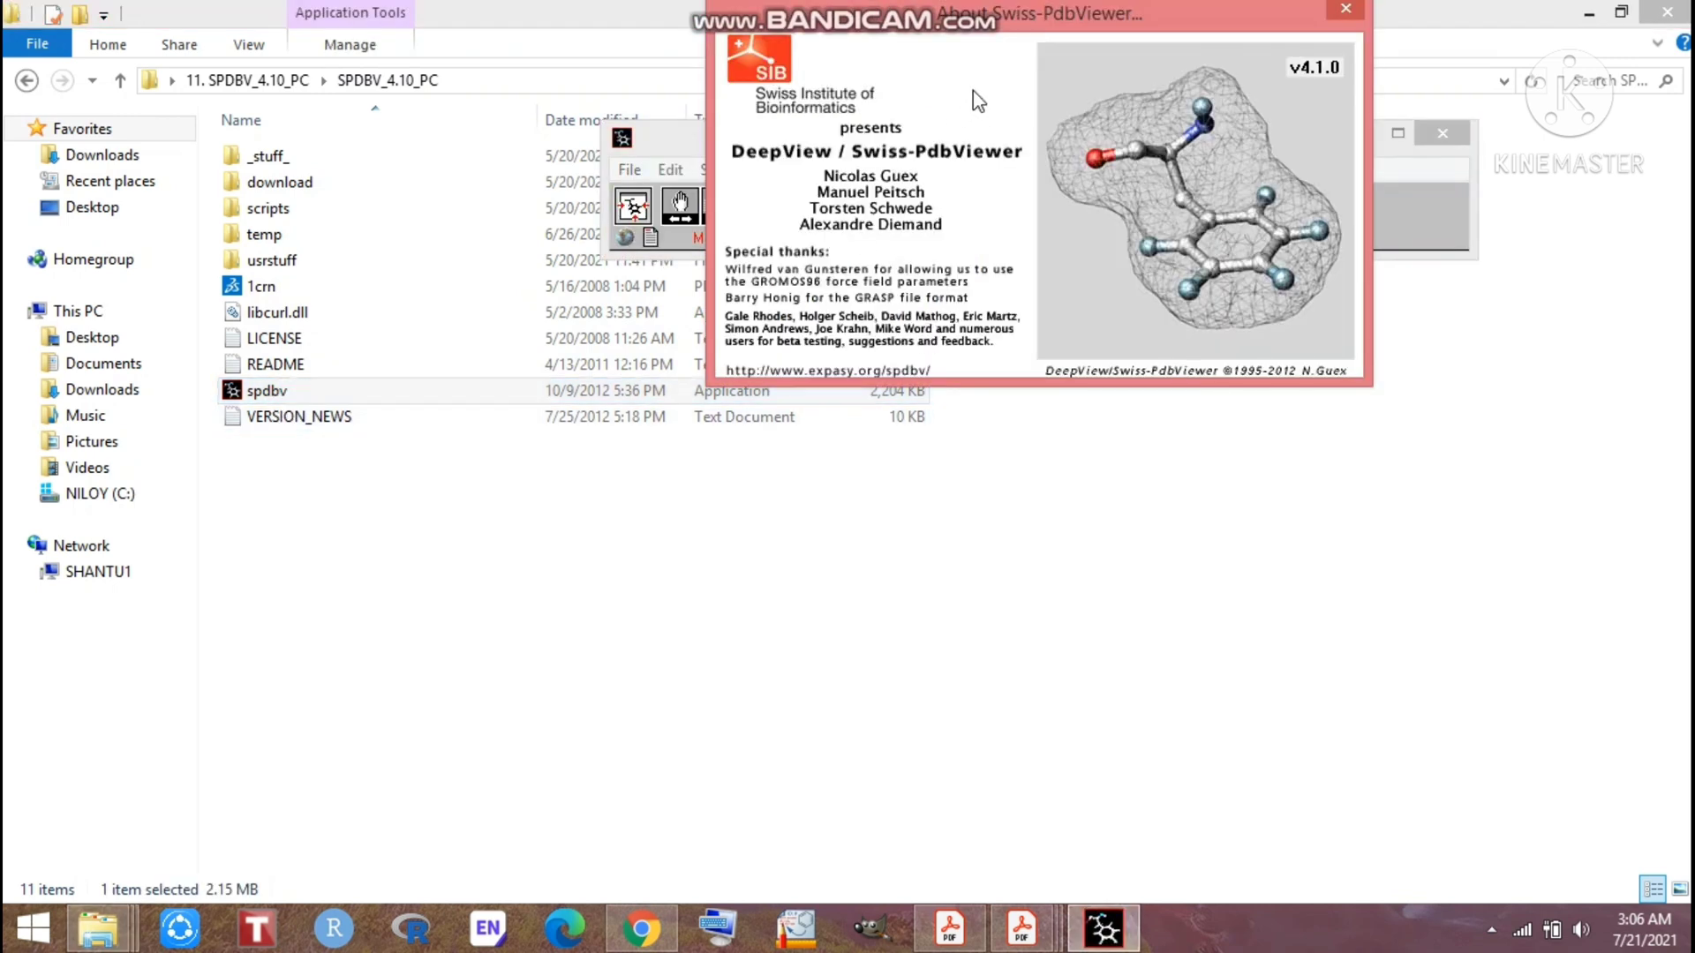
Minimize File Explorer, close the About screen and reposition the main viewer window
left_click(1590, 13)
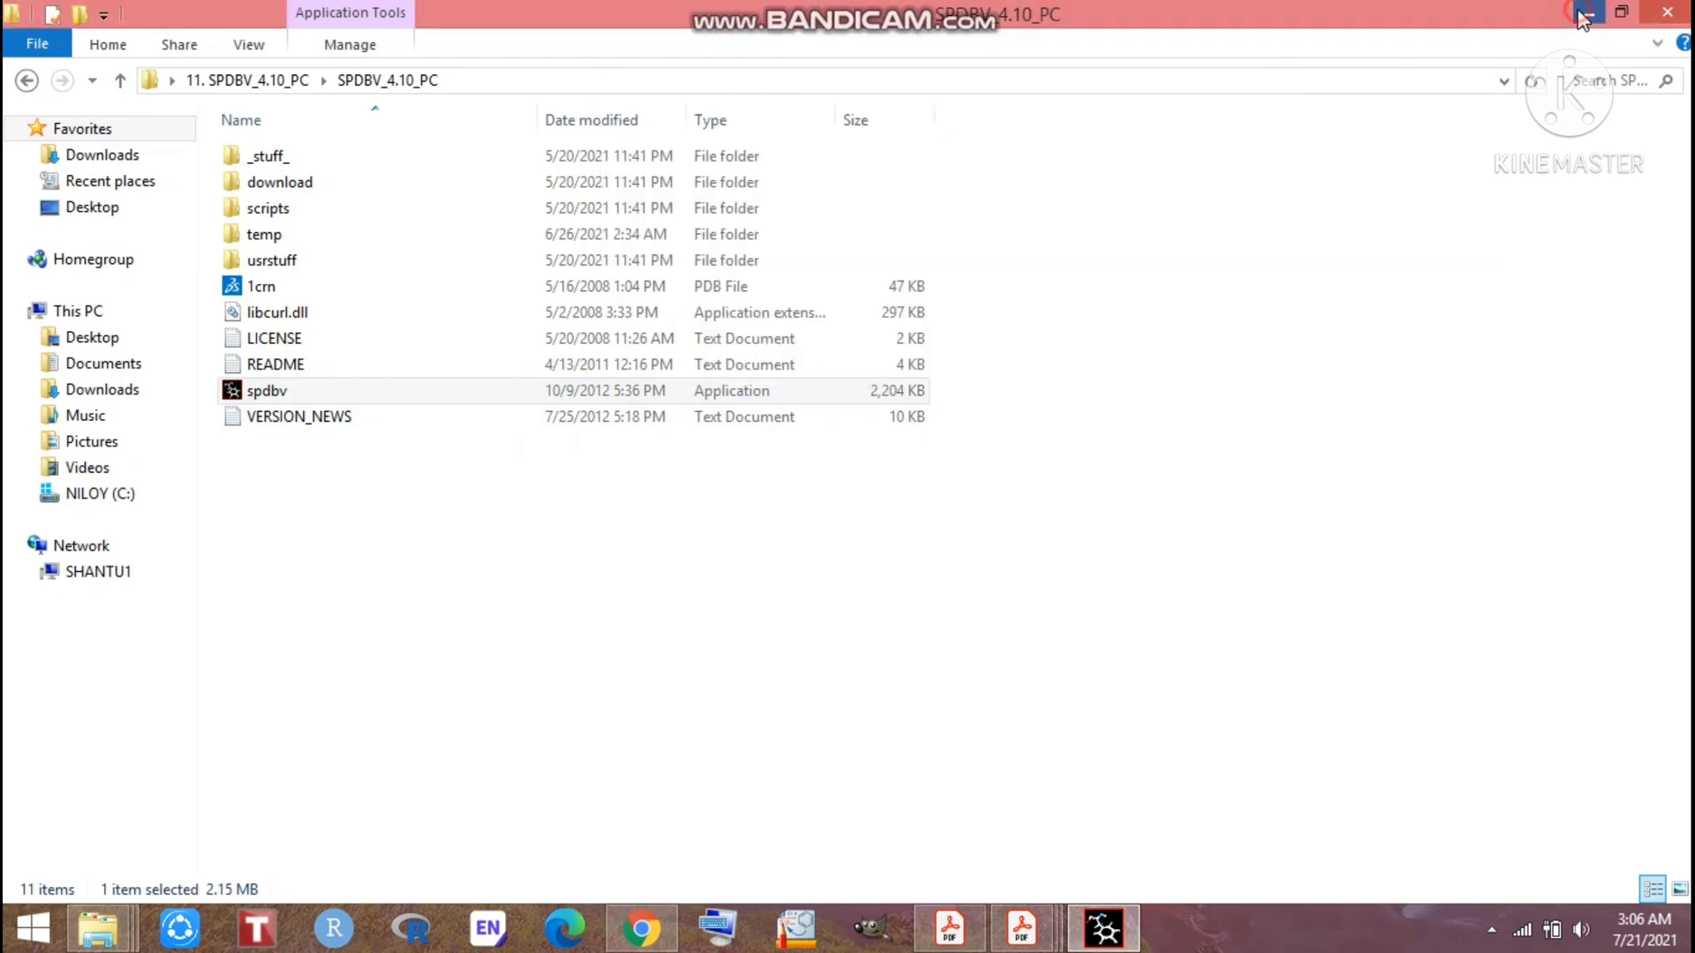
left_click_drag(1047, 19, 960, 333)
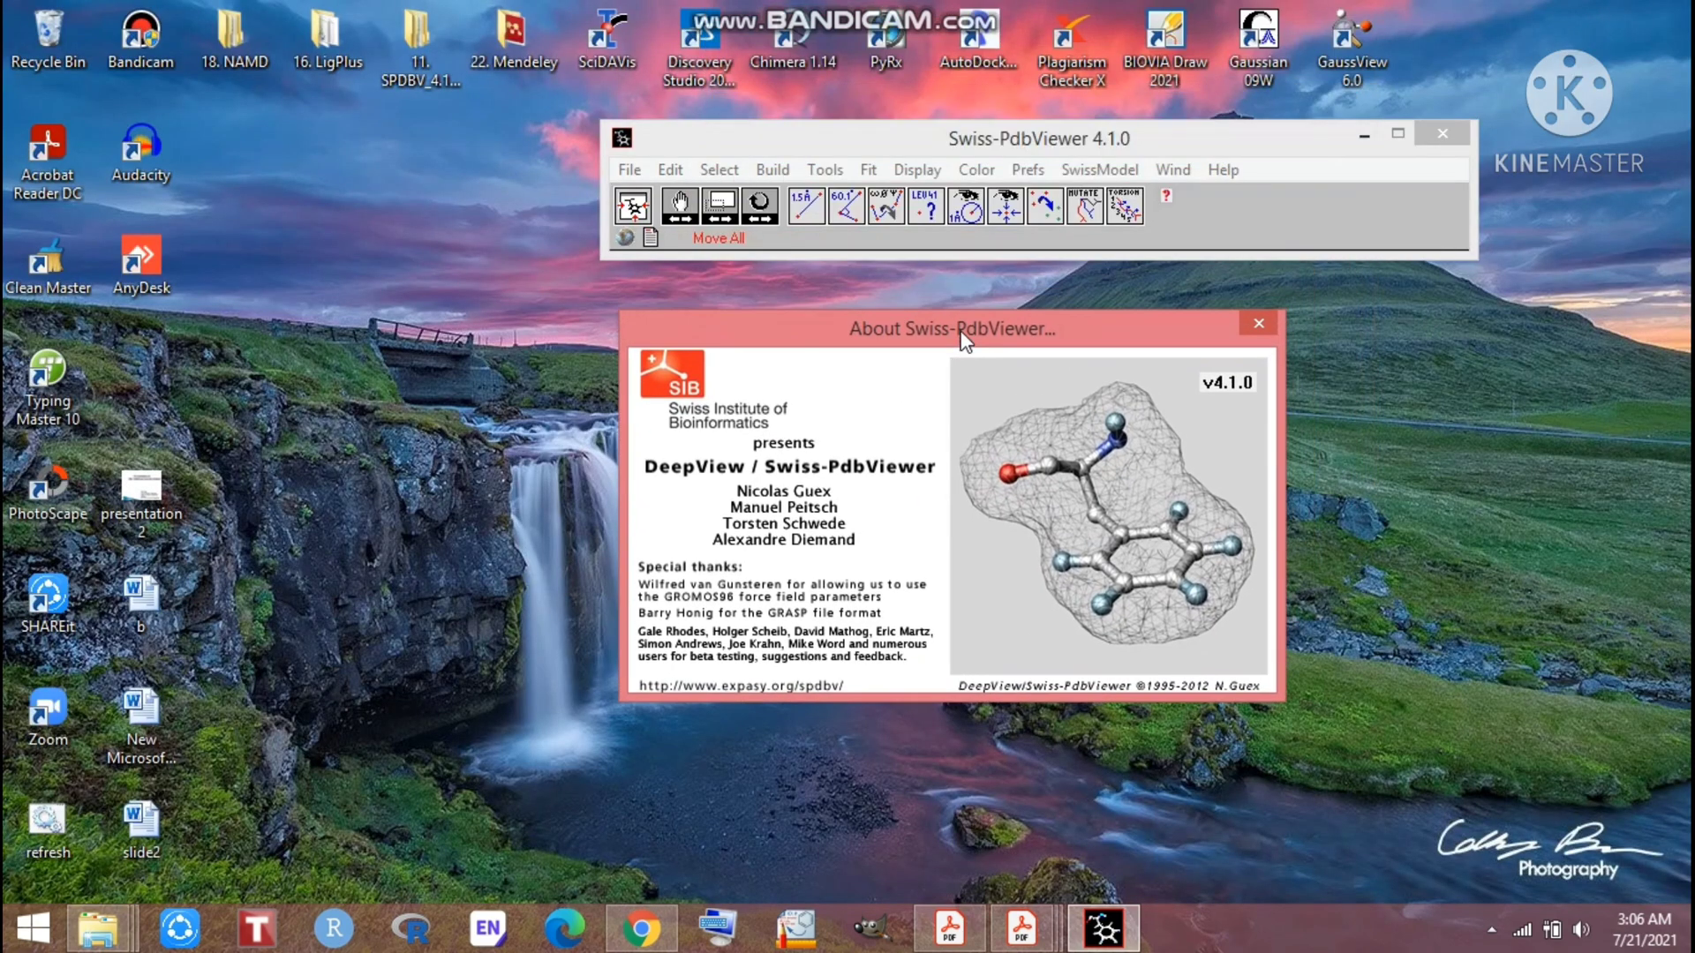
left_click(1260, 329)
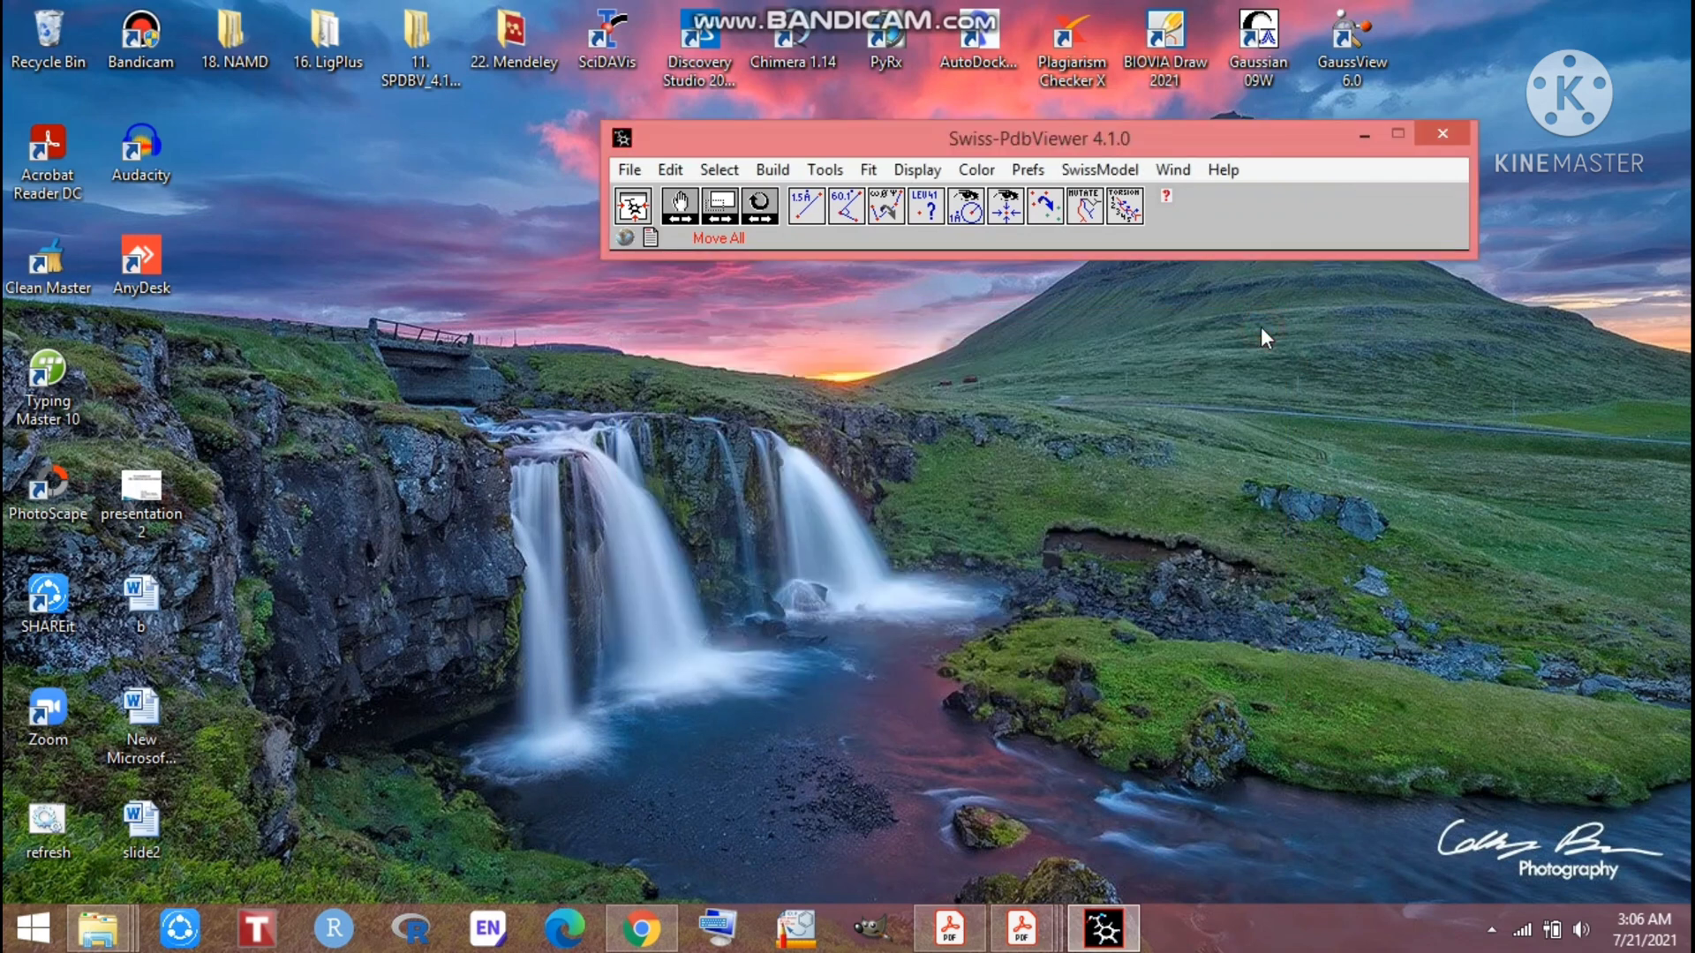
left_click_drag(1078, 138, 1153, 173)
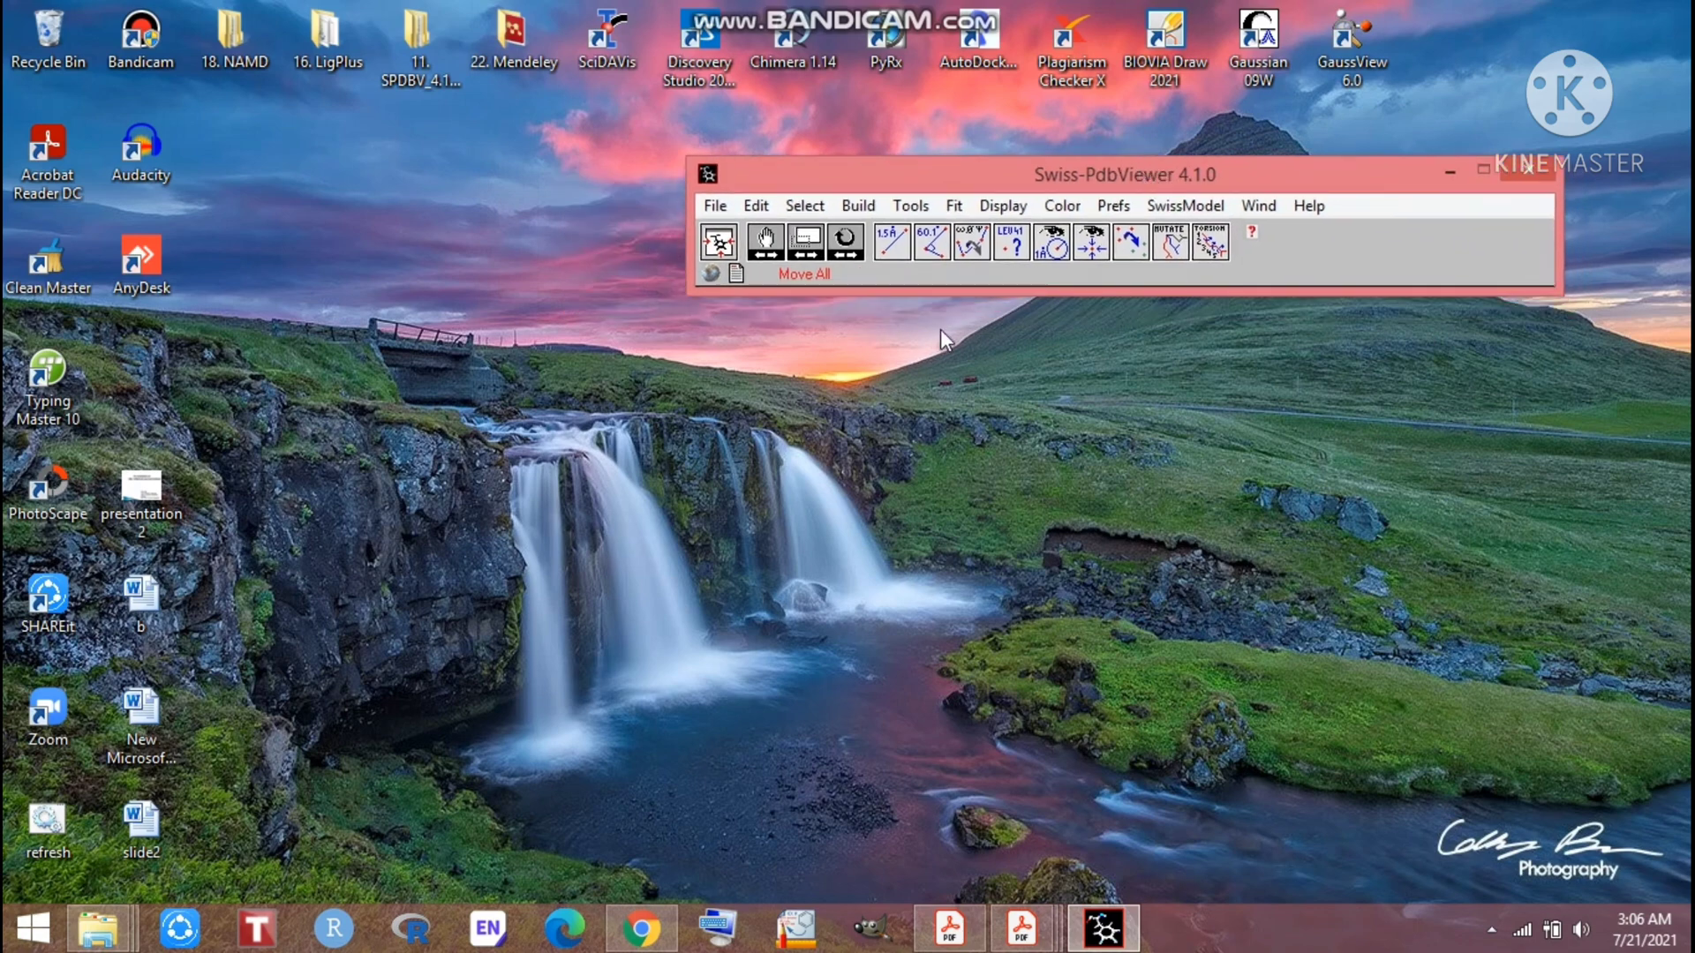
Browse the Edit and Select menus, then bring up the File menu
left_click(717, 207)
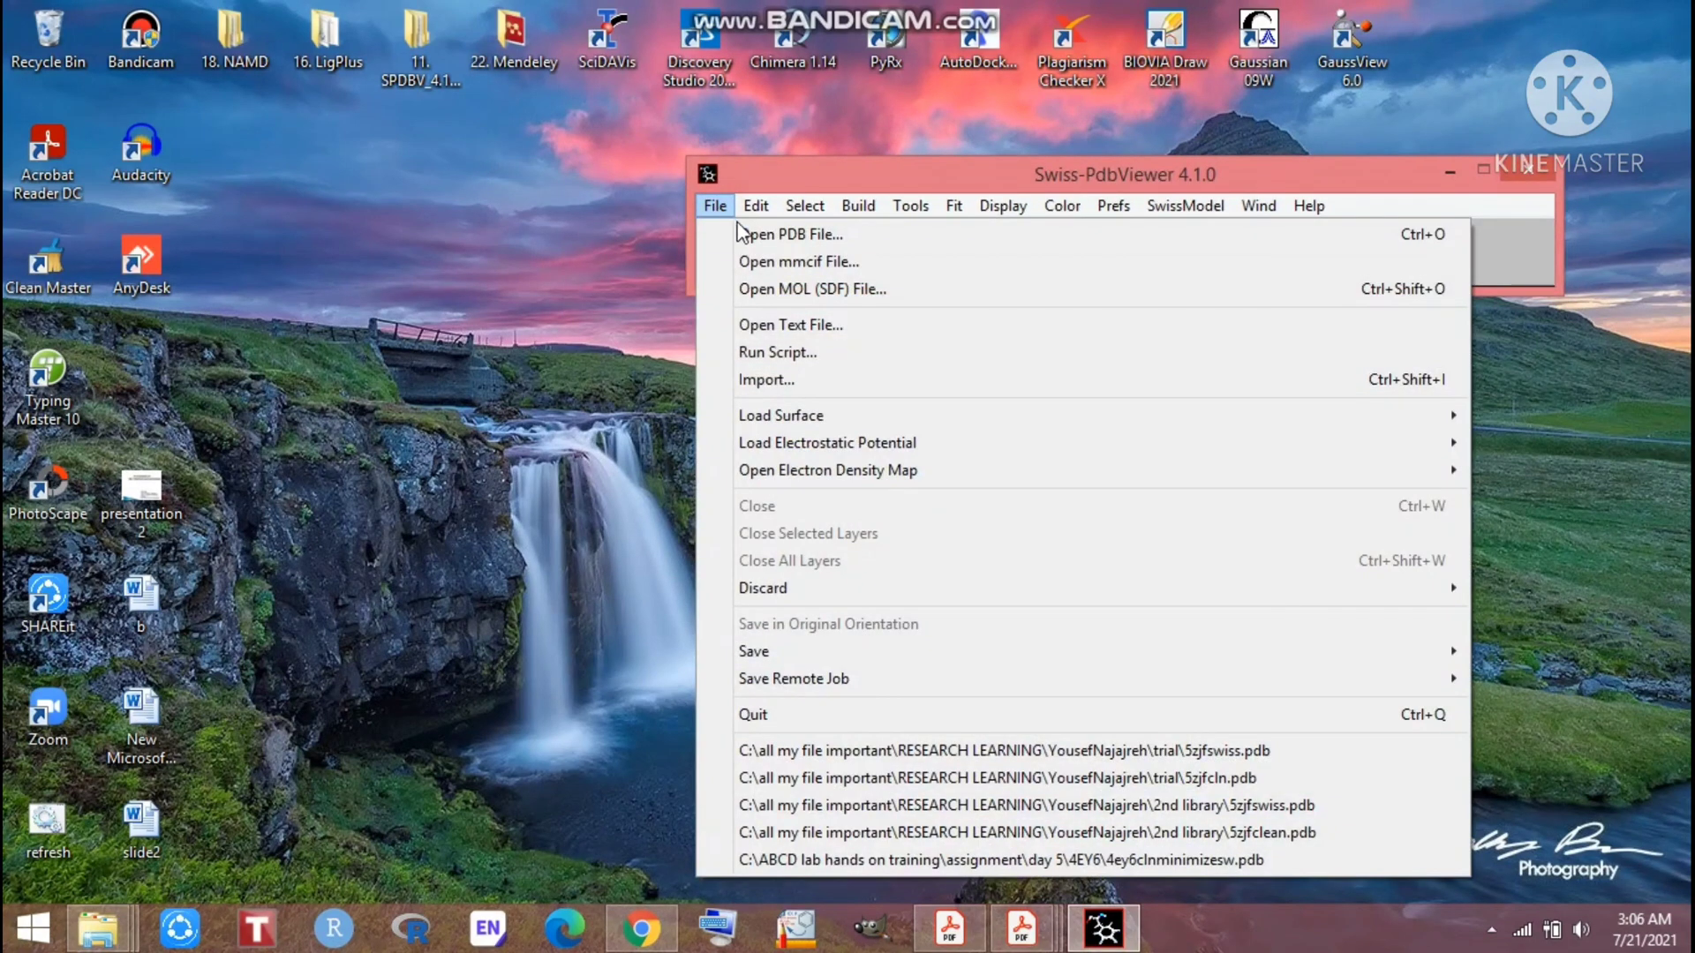
mouse_move(749, 204)
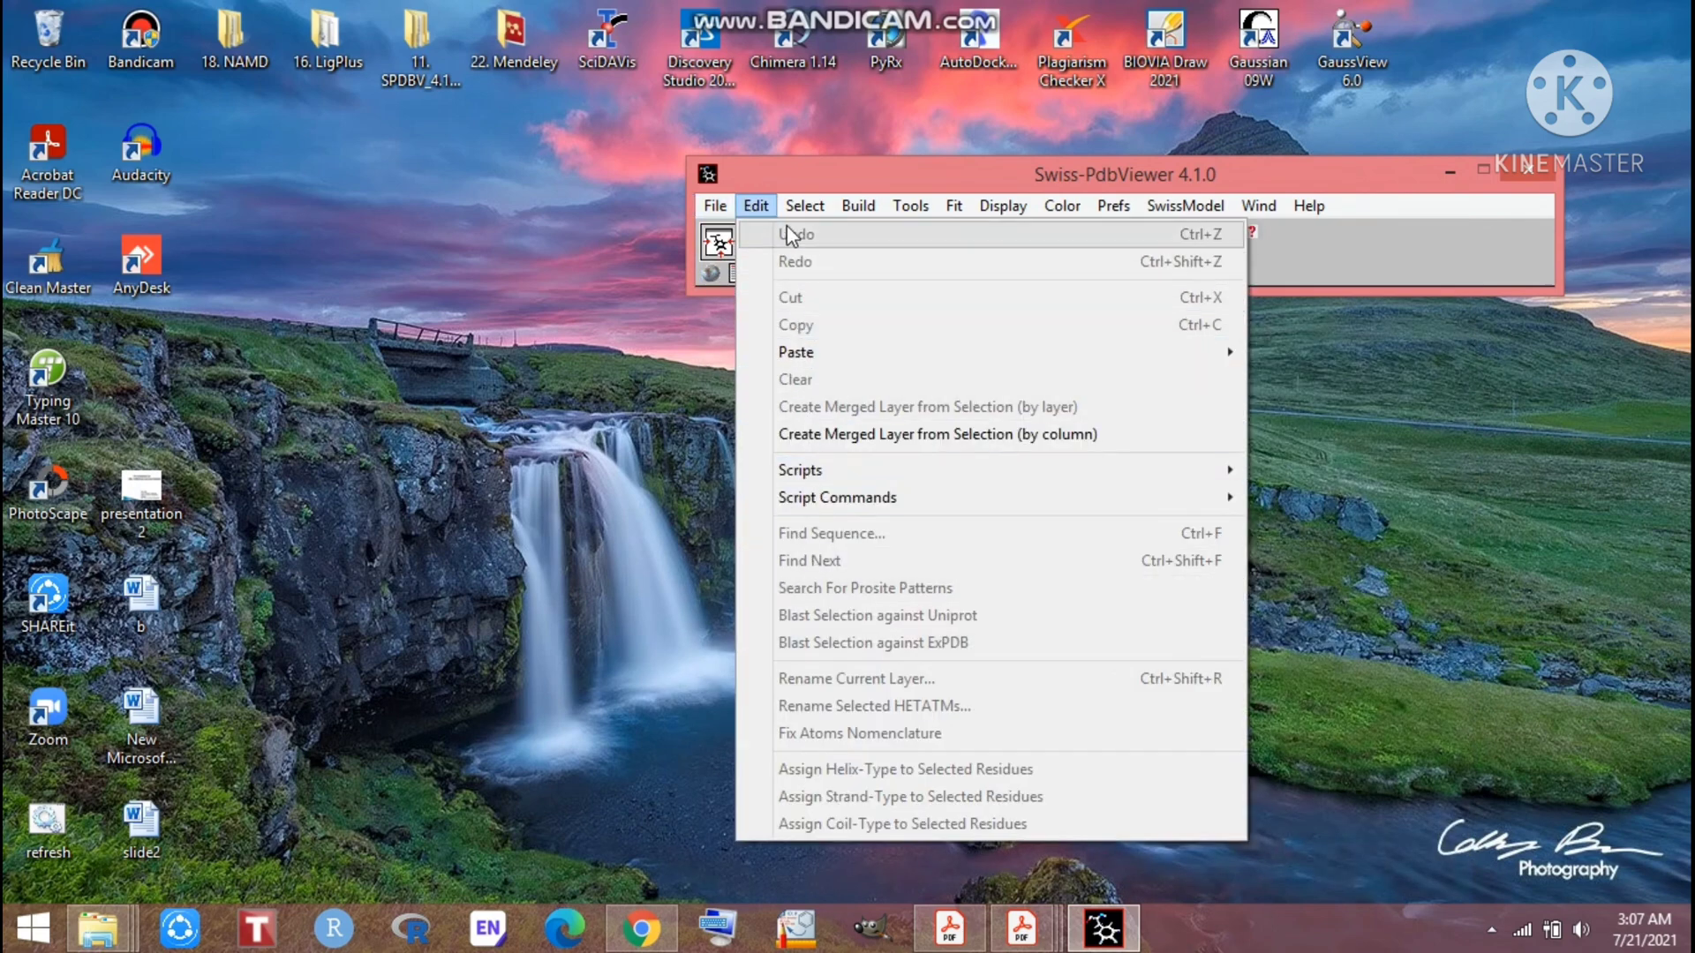
mouse_move(803, 205)
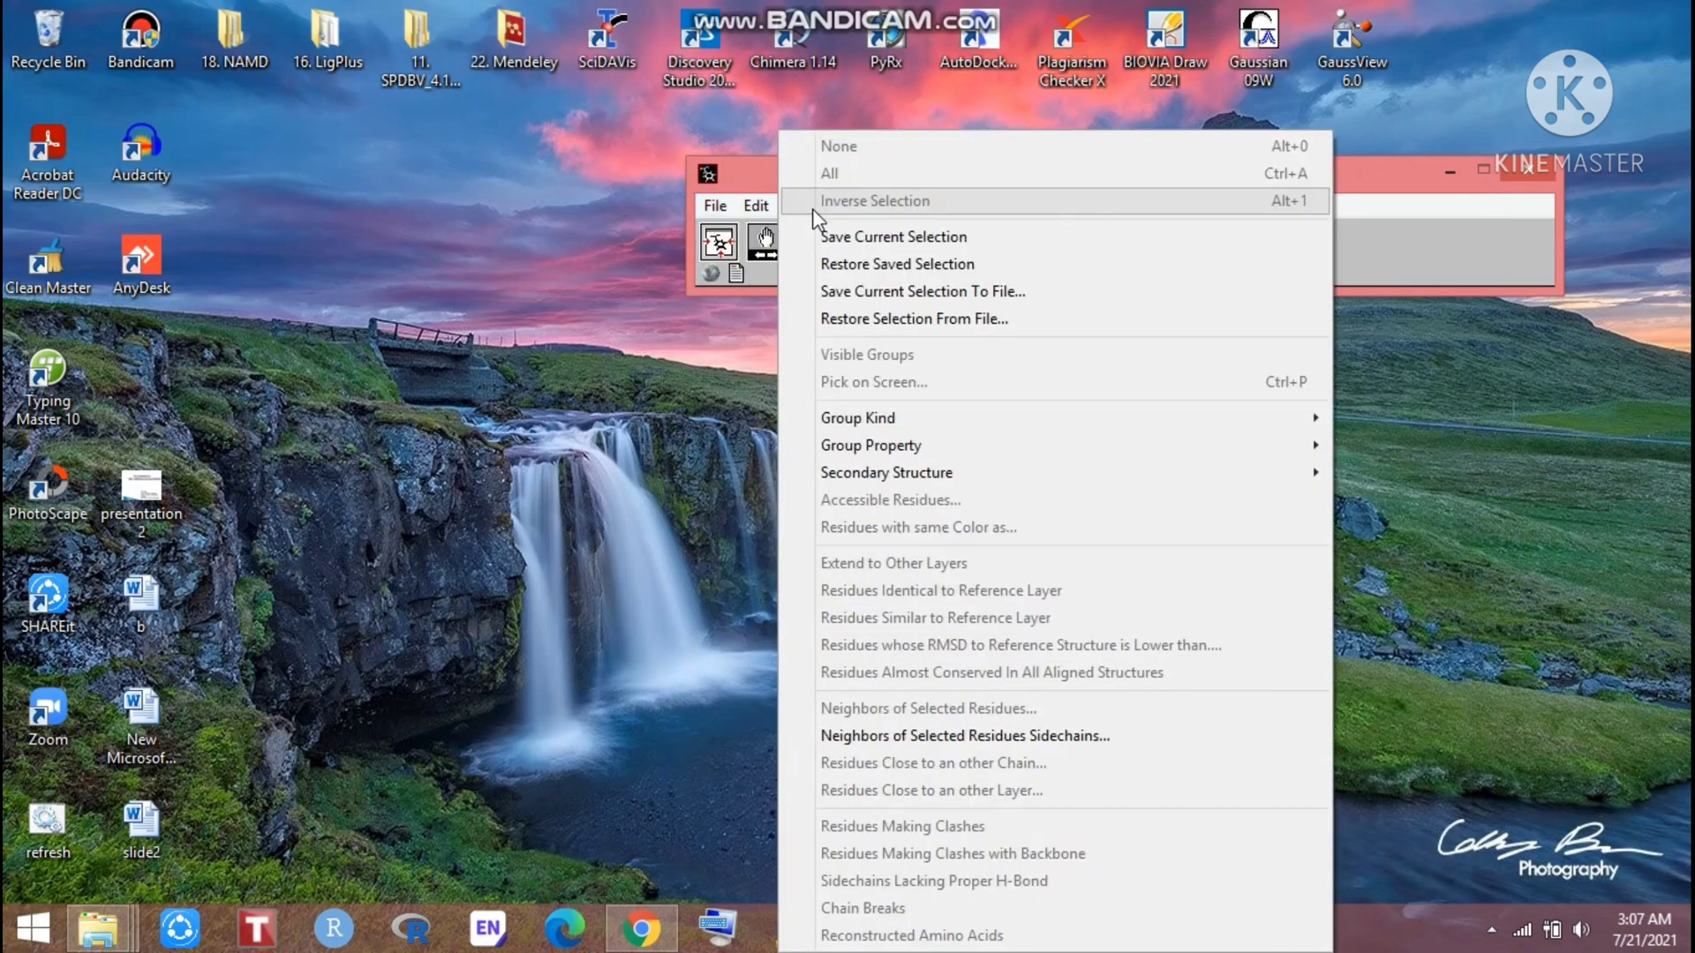
left_click(600, 216)
left_click(711, 207)
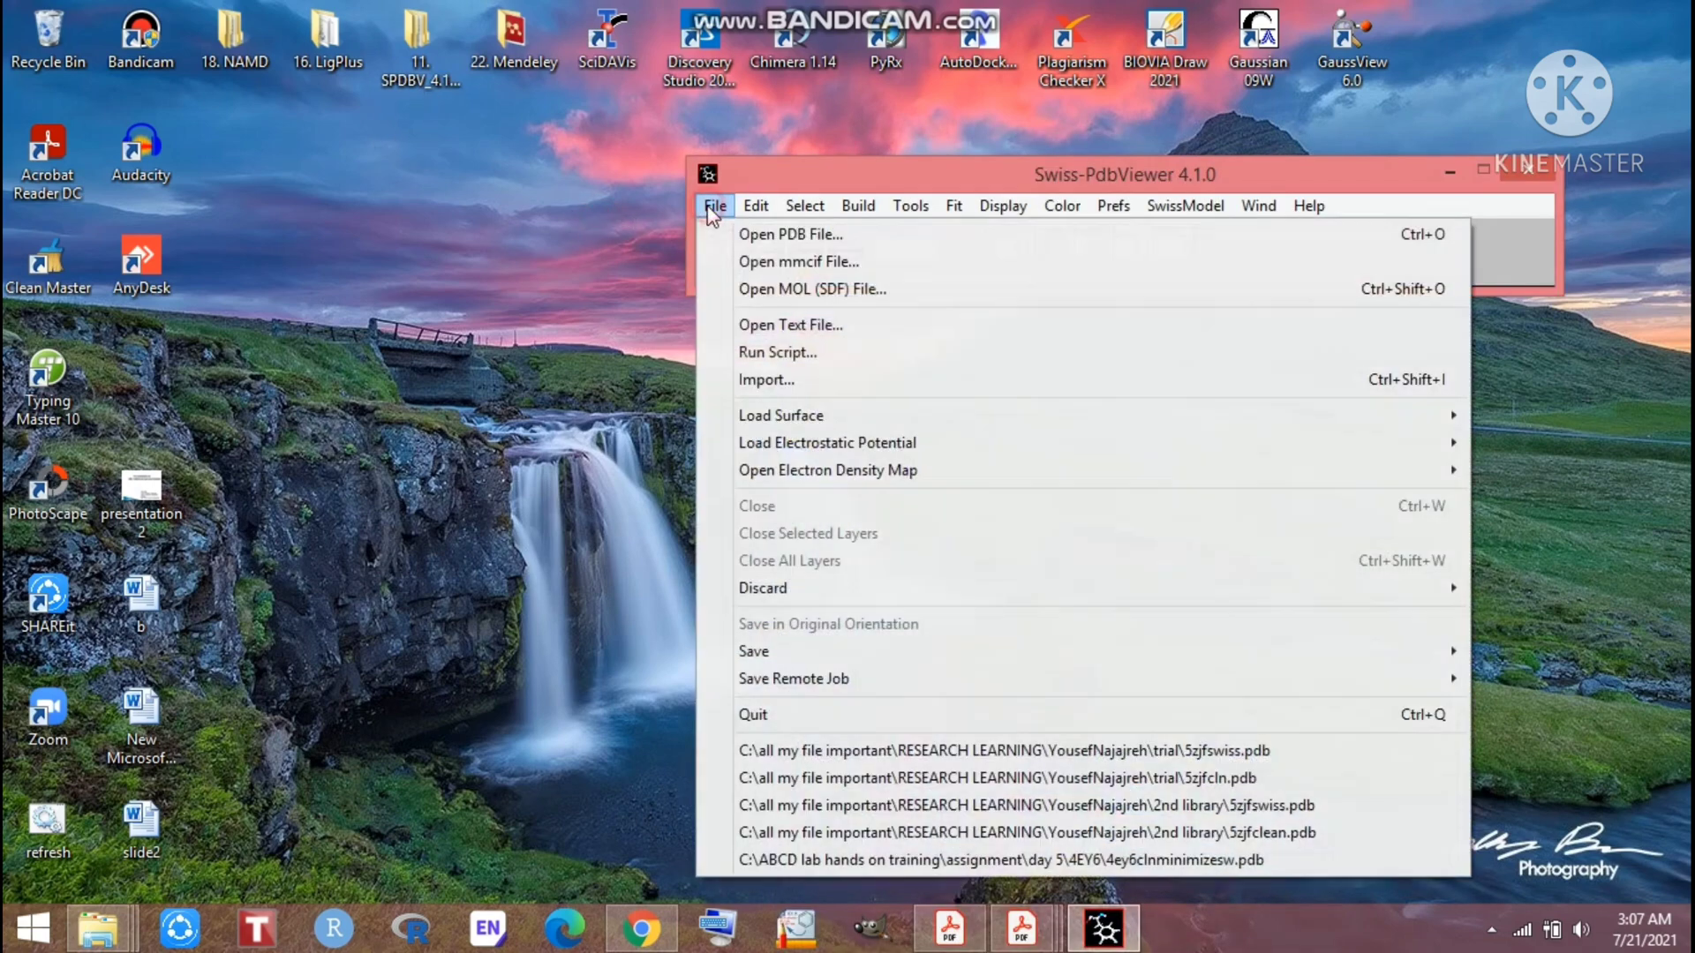
Open oiprotine12 via Open PDB File, pasting the molecule 12 folder path into the address bar
left_click(781, 235)
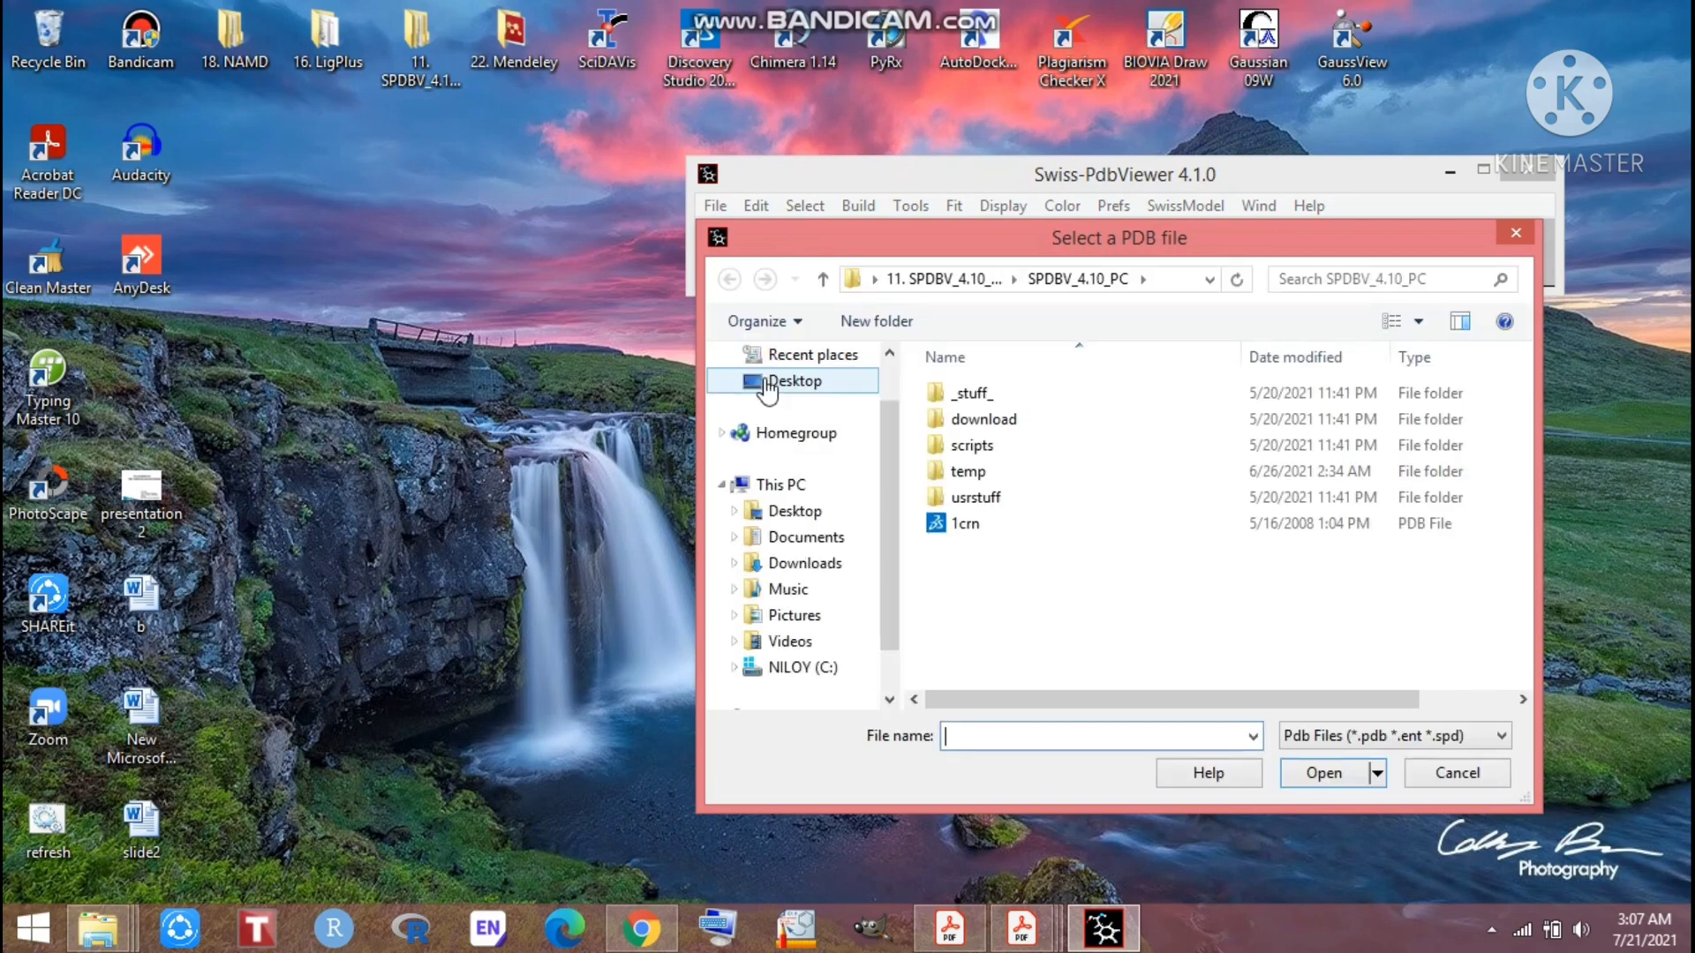
left_click(1174, 279)
key("BackSpace")
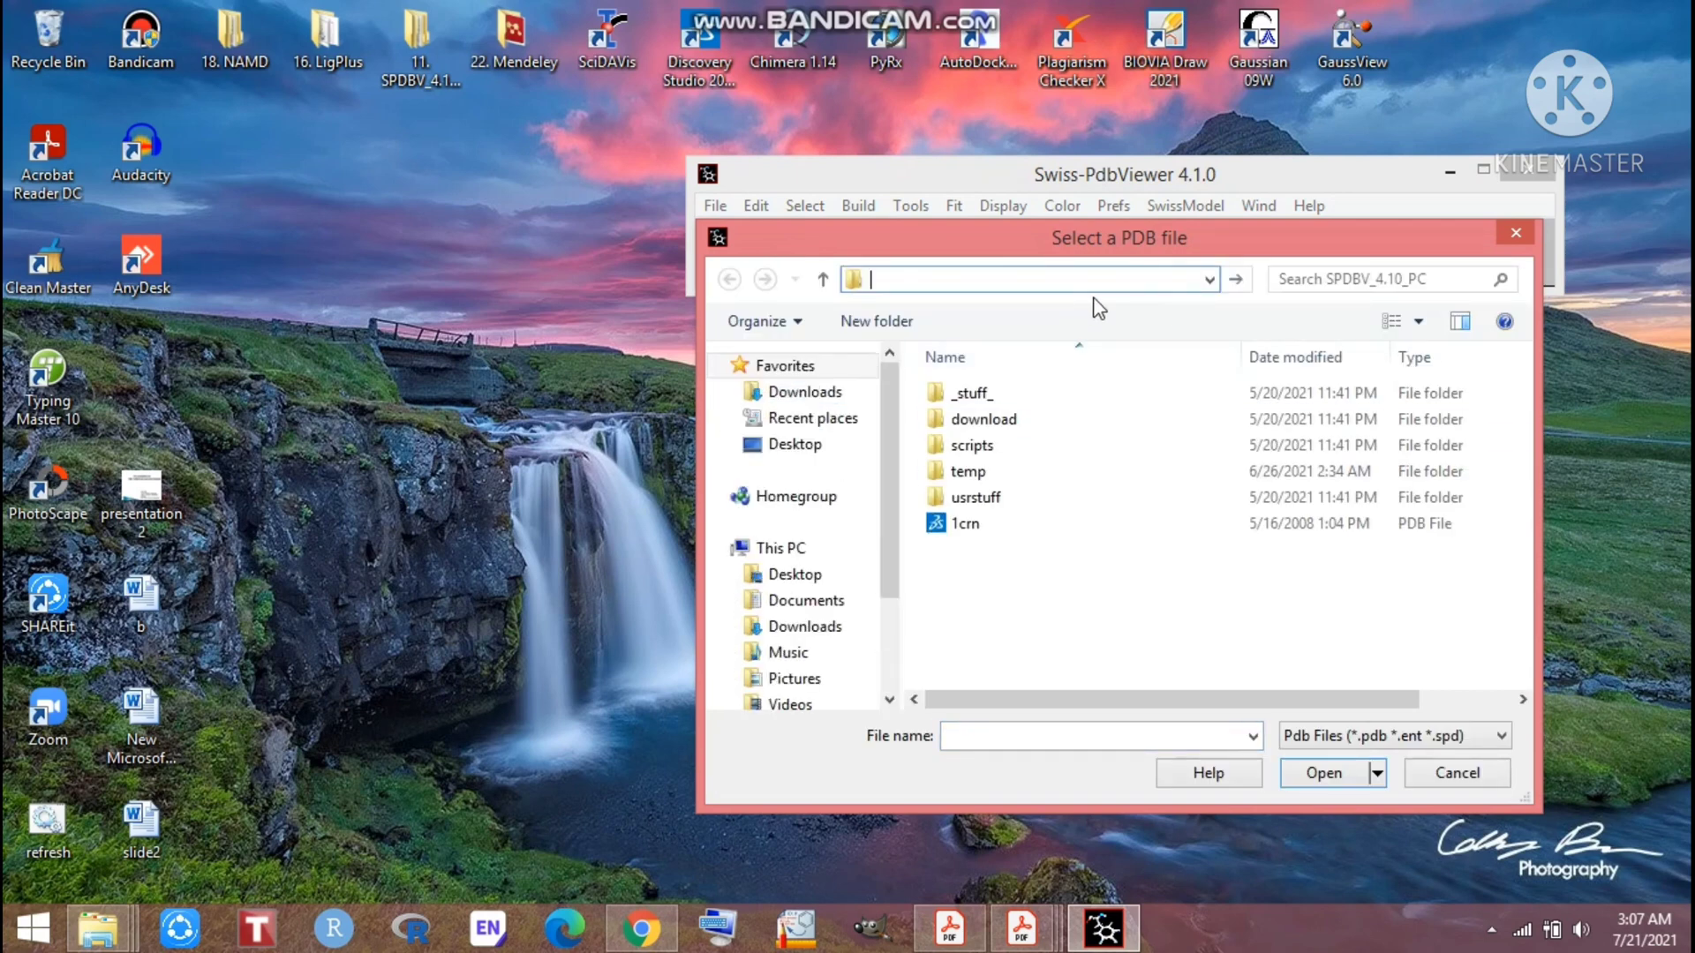
right_click(891, 284)
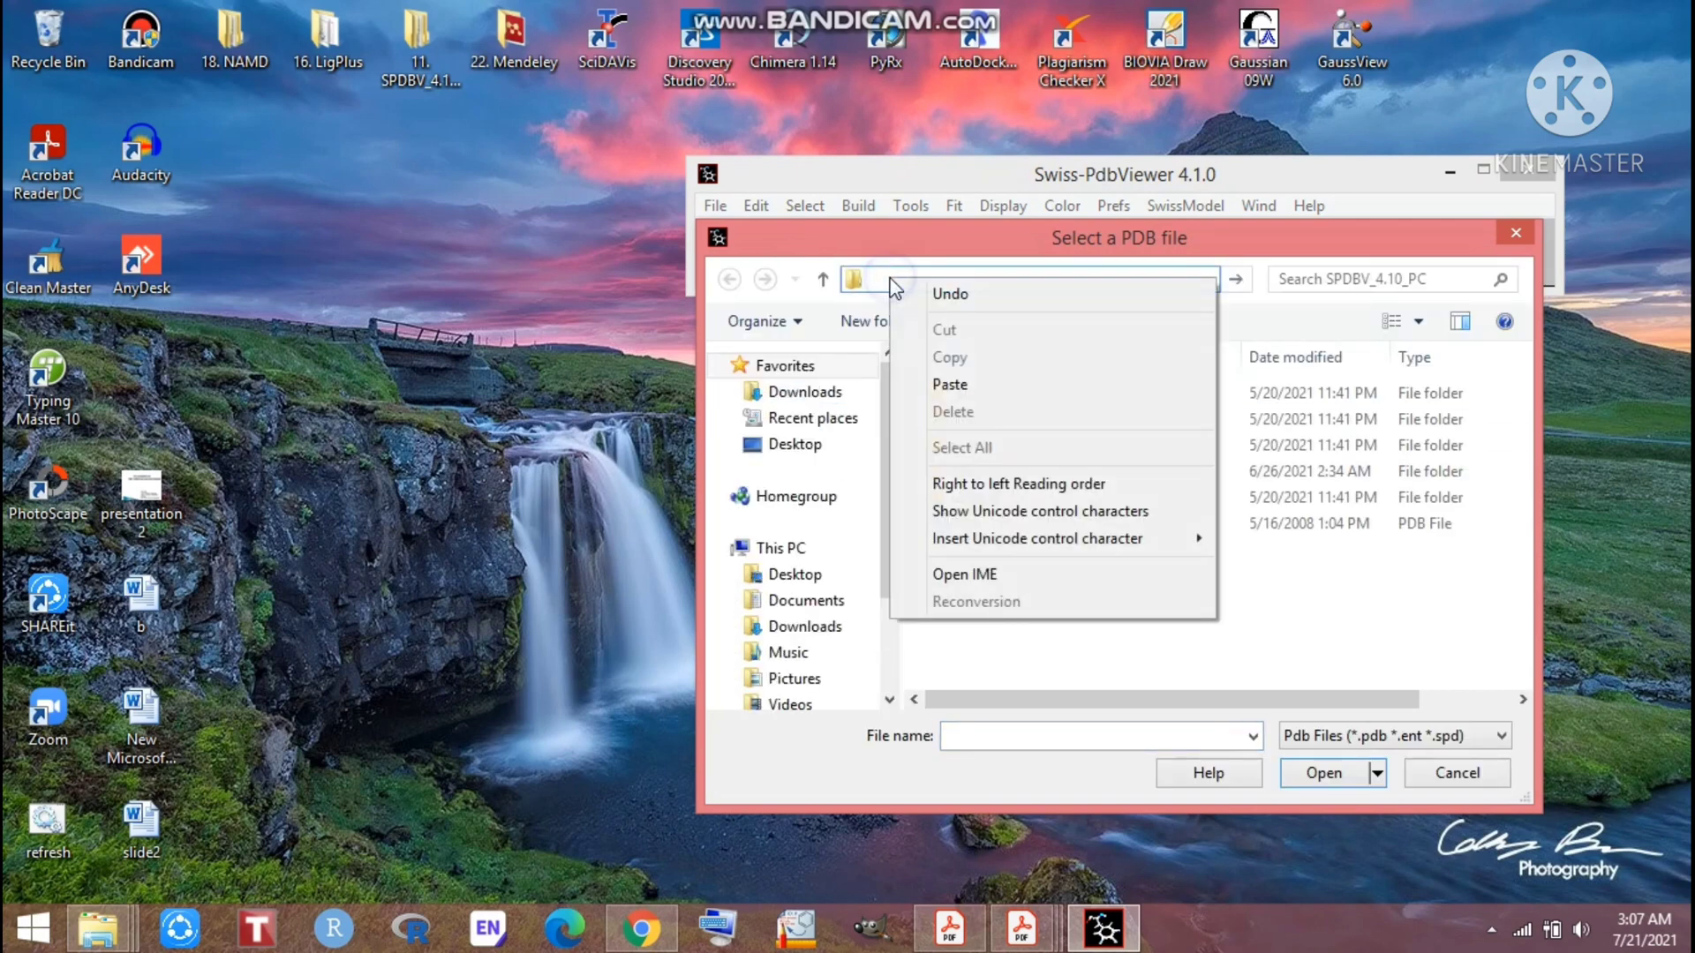
left_click(962, 382)
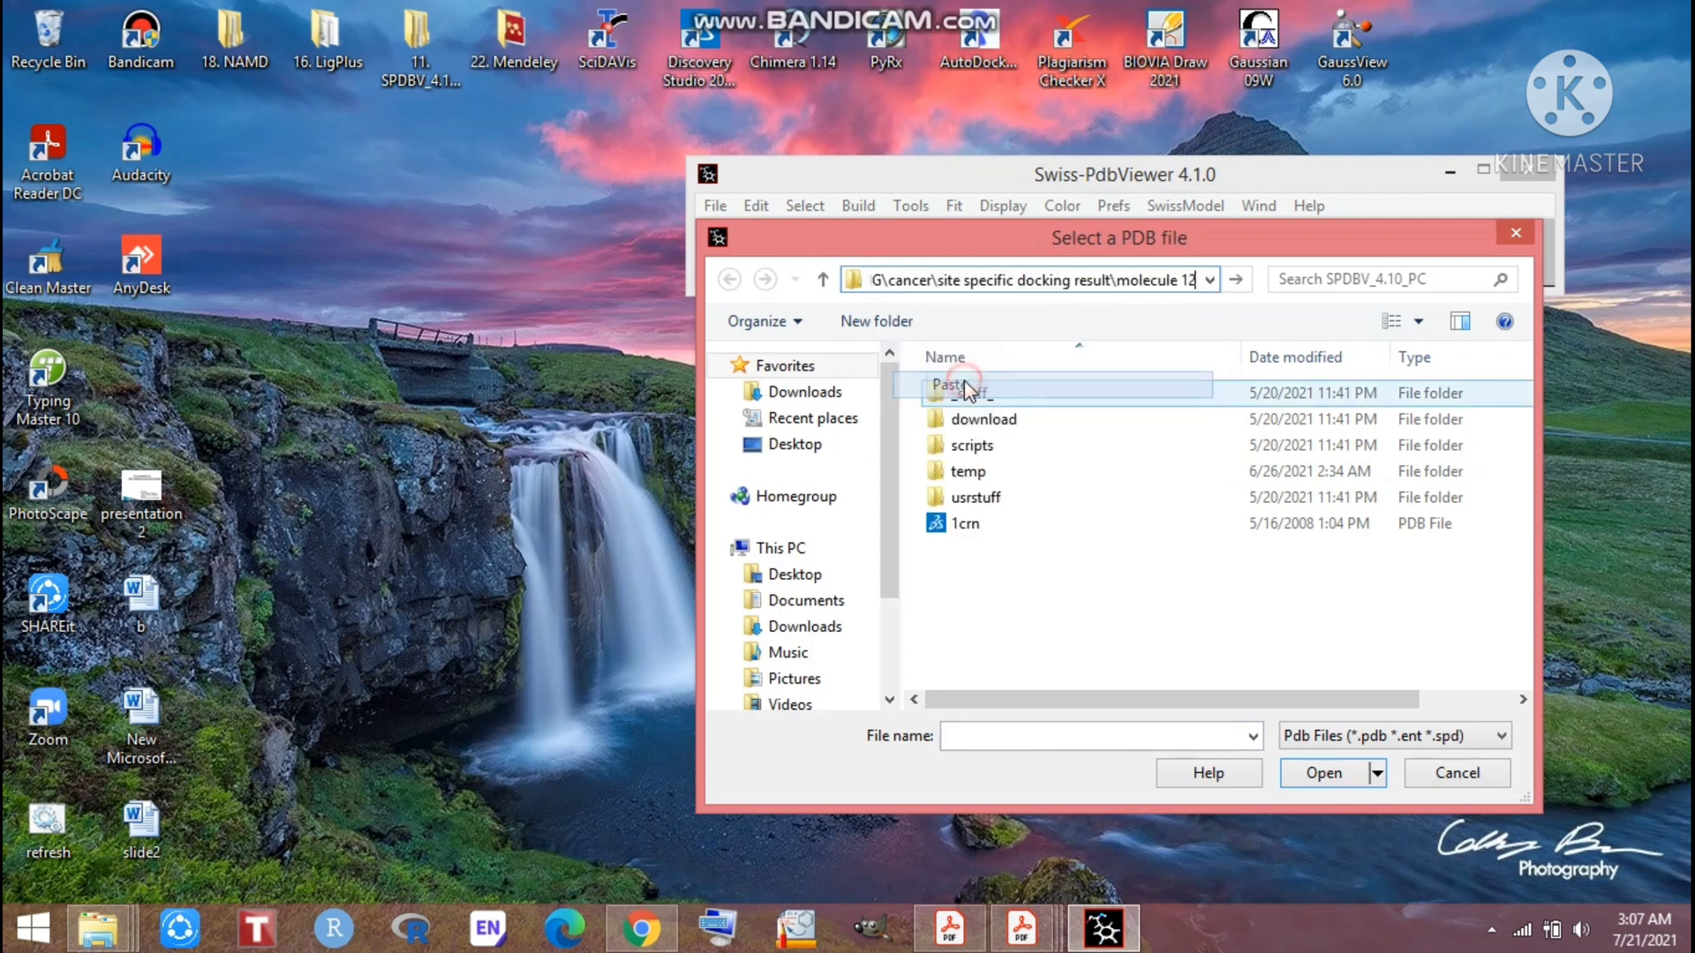
left_click(1234, 280)
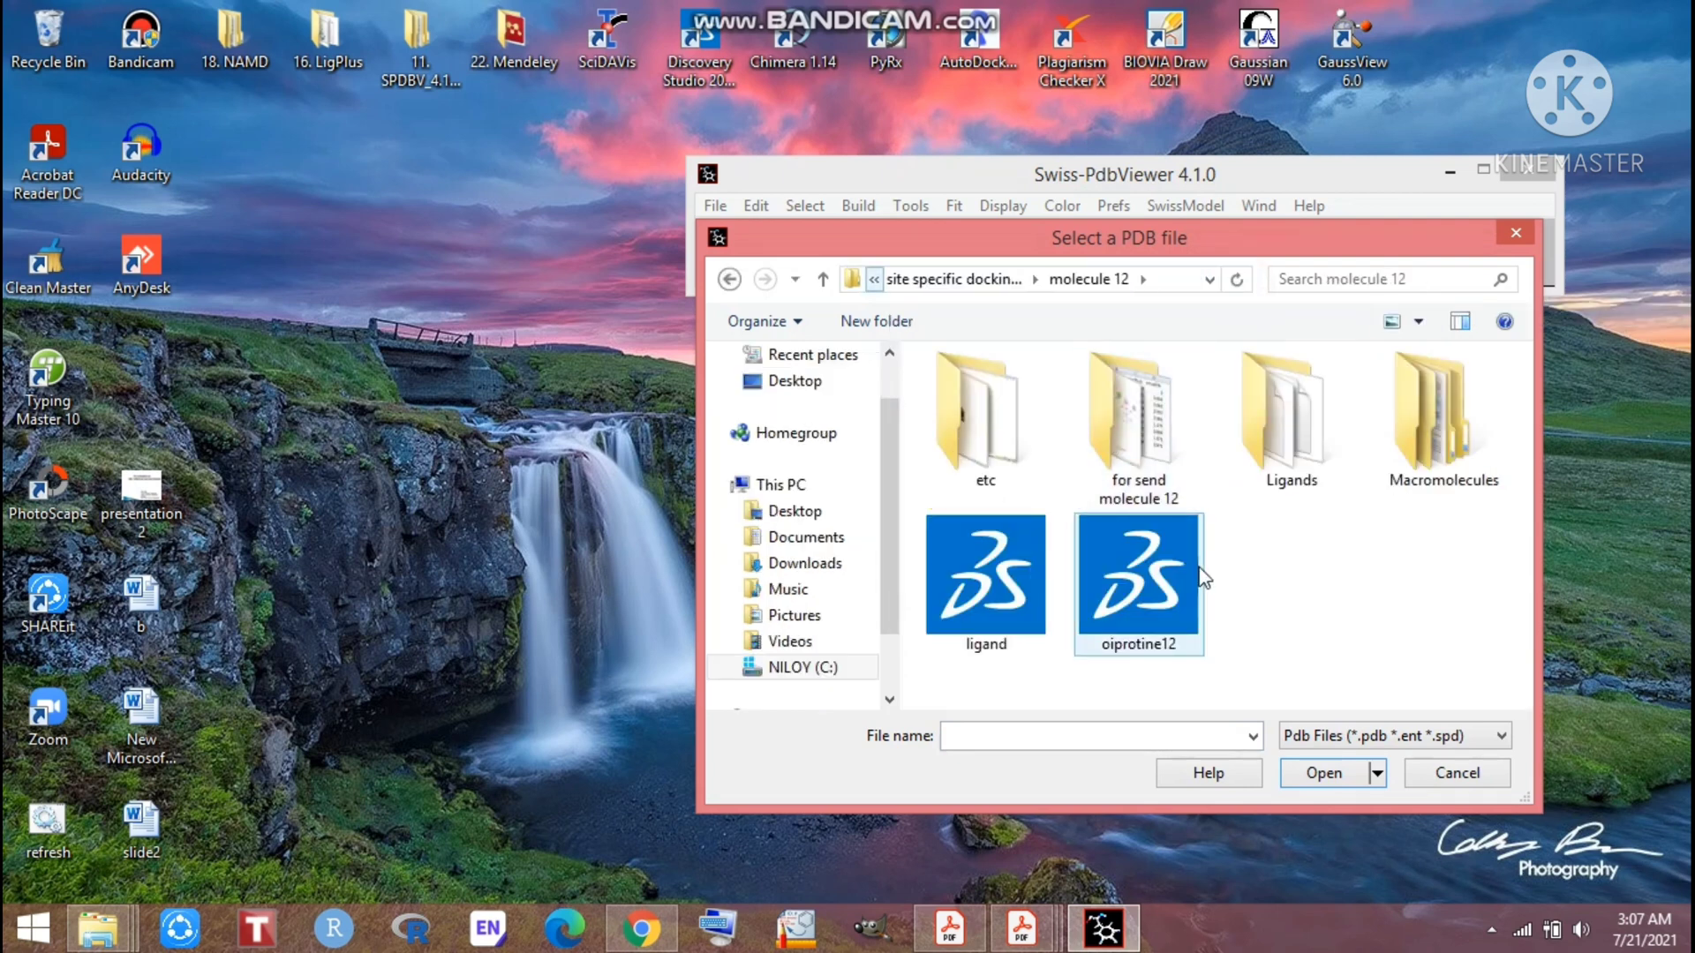
left_click(1145, 572)
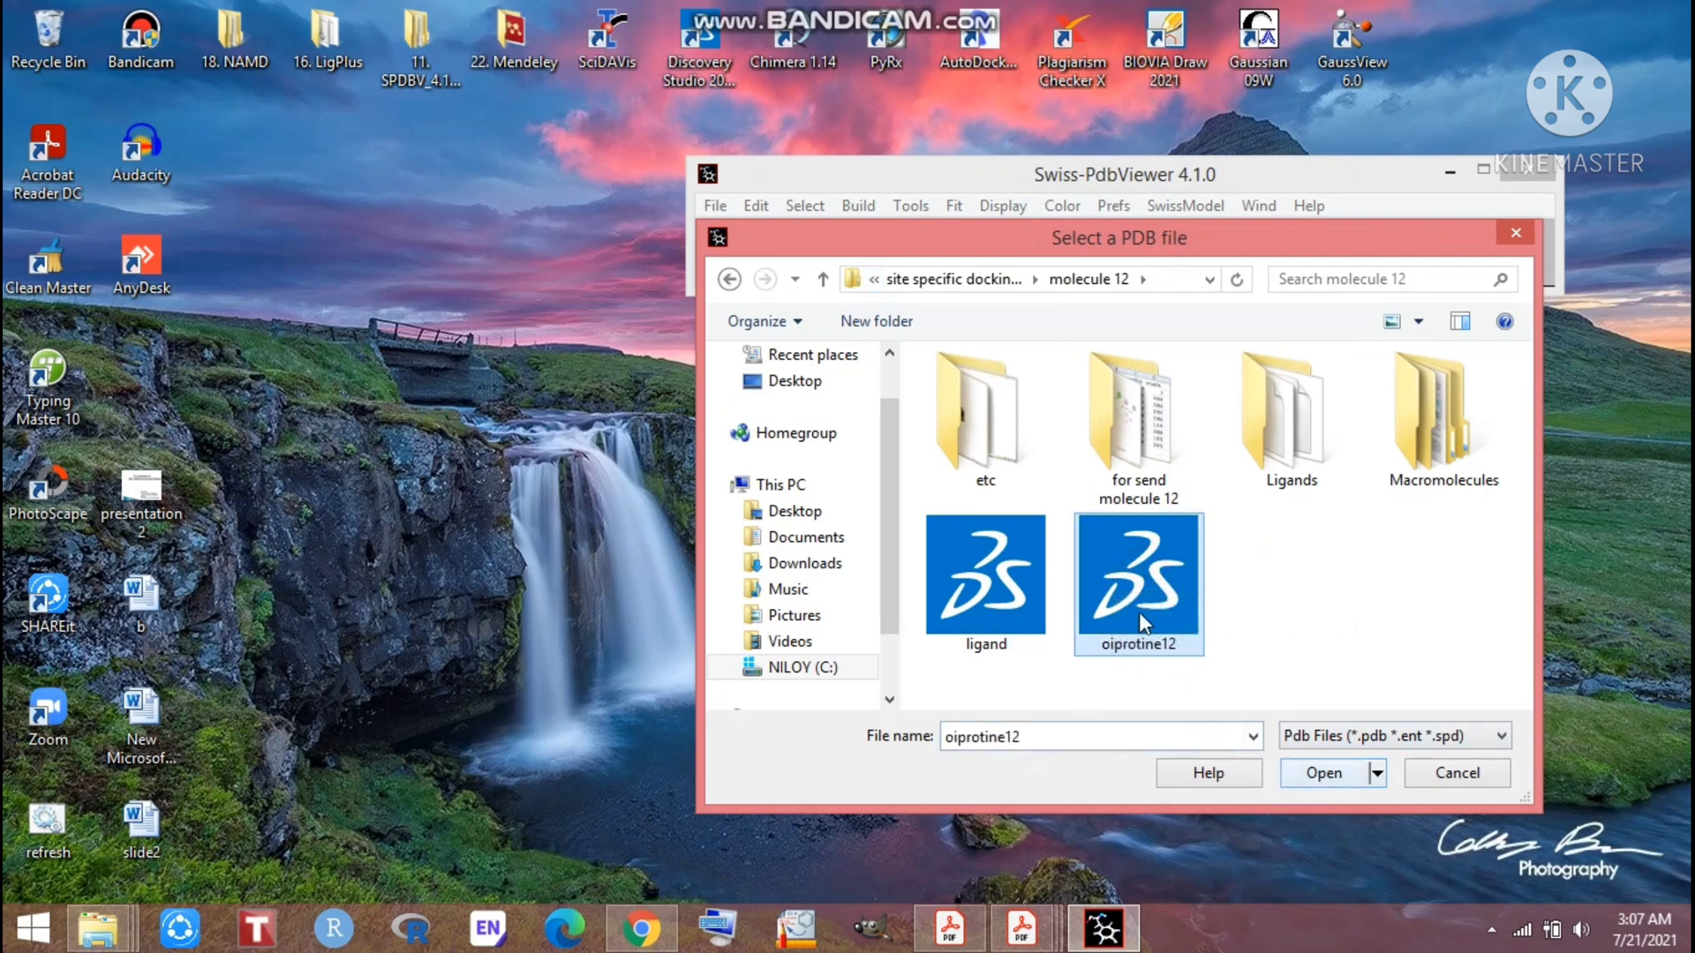
left_click(1320, 775)
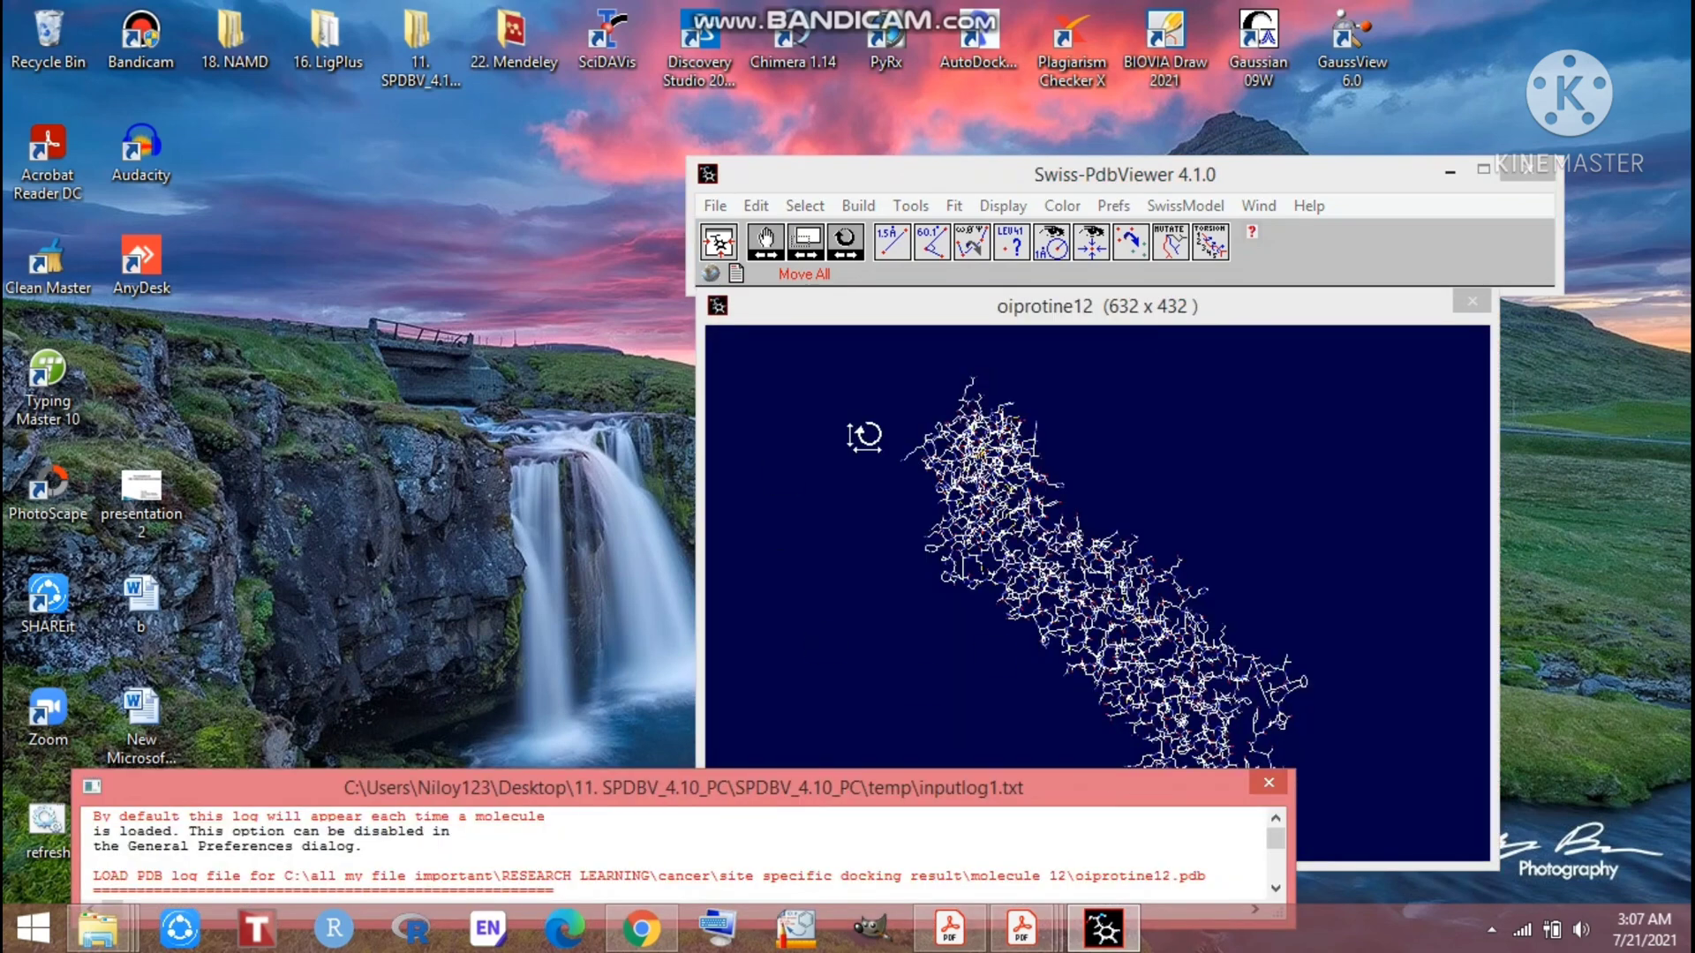
Shrink the input log to a thin strip and rotate the protein to lie horizontally
left_click_drag(711, 770, 407, 276)
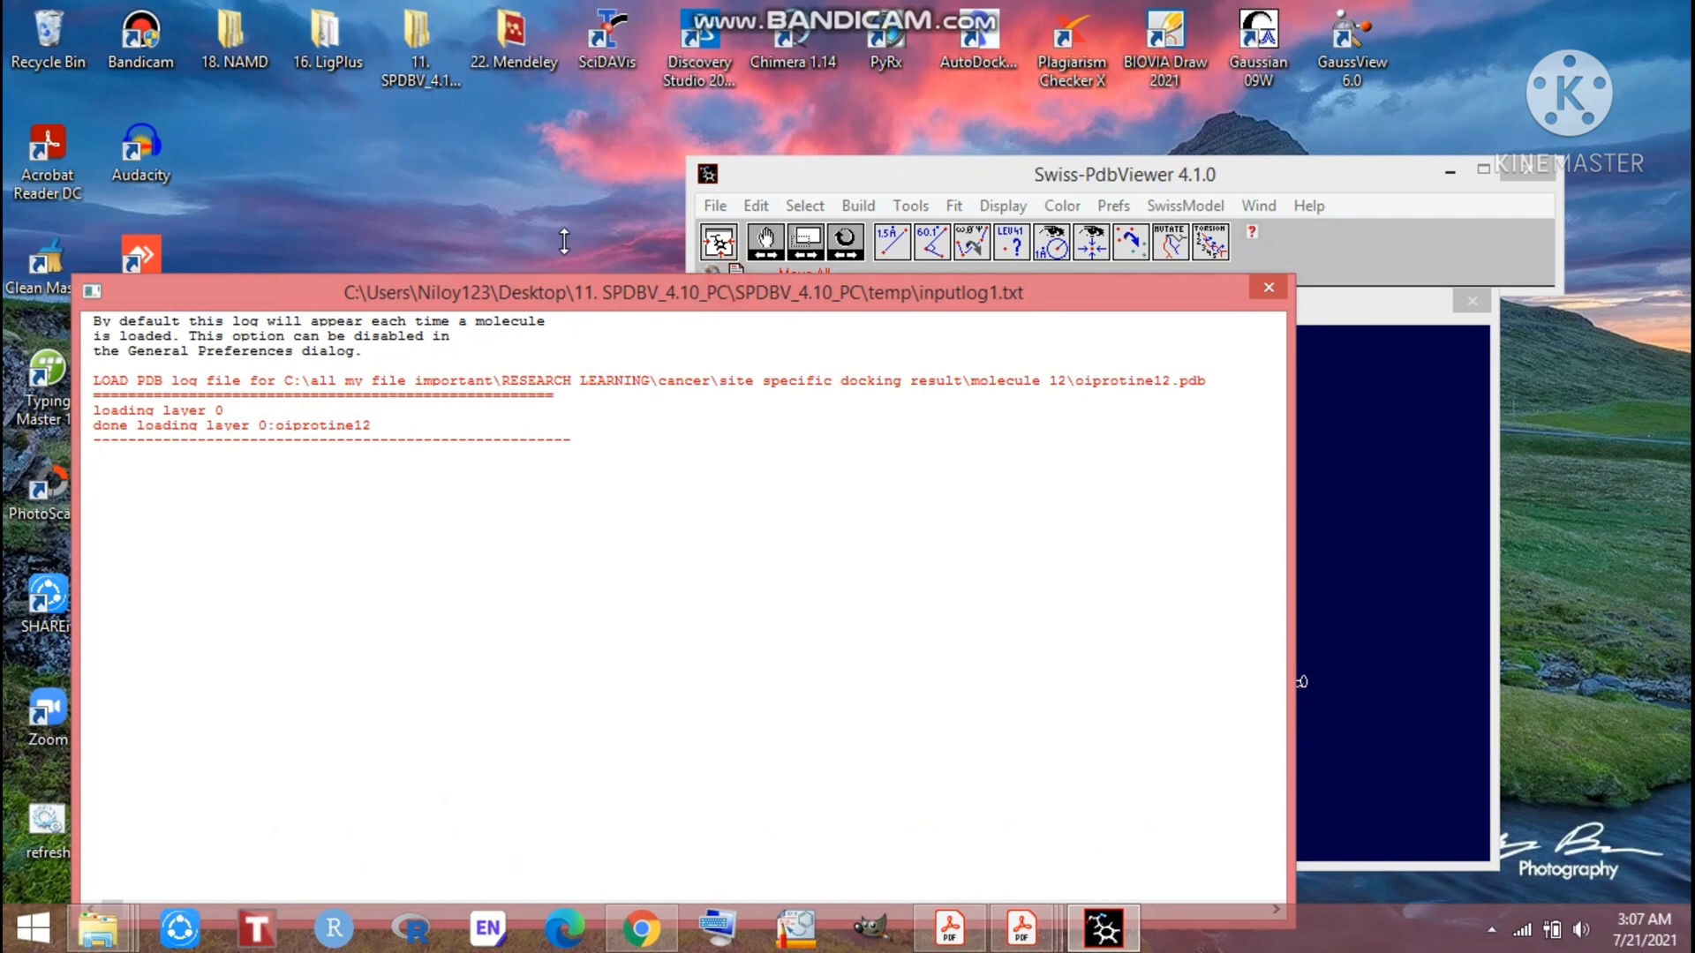
left_click_drag(564, 241, 958, 39)
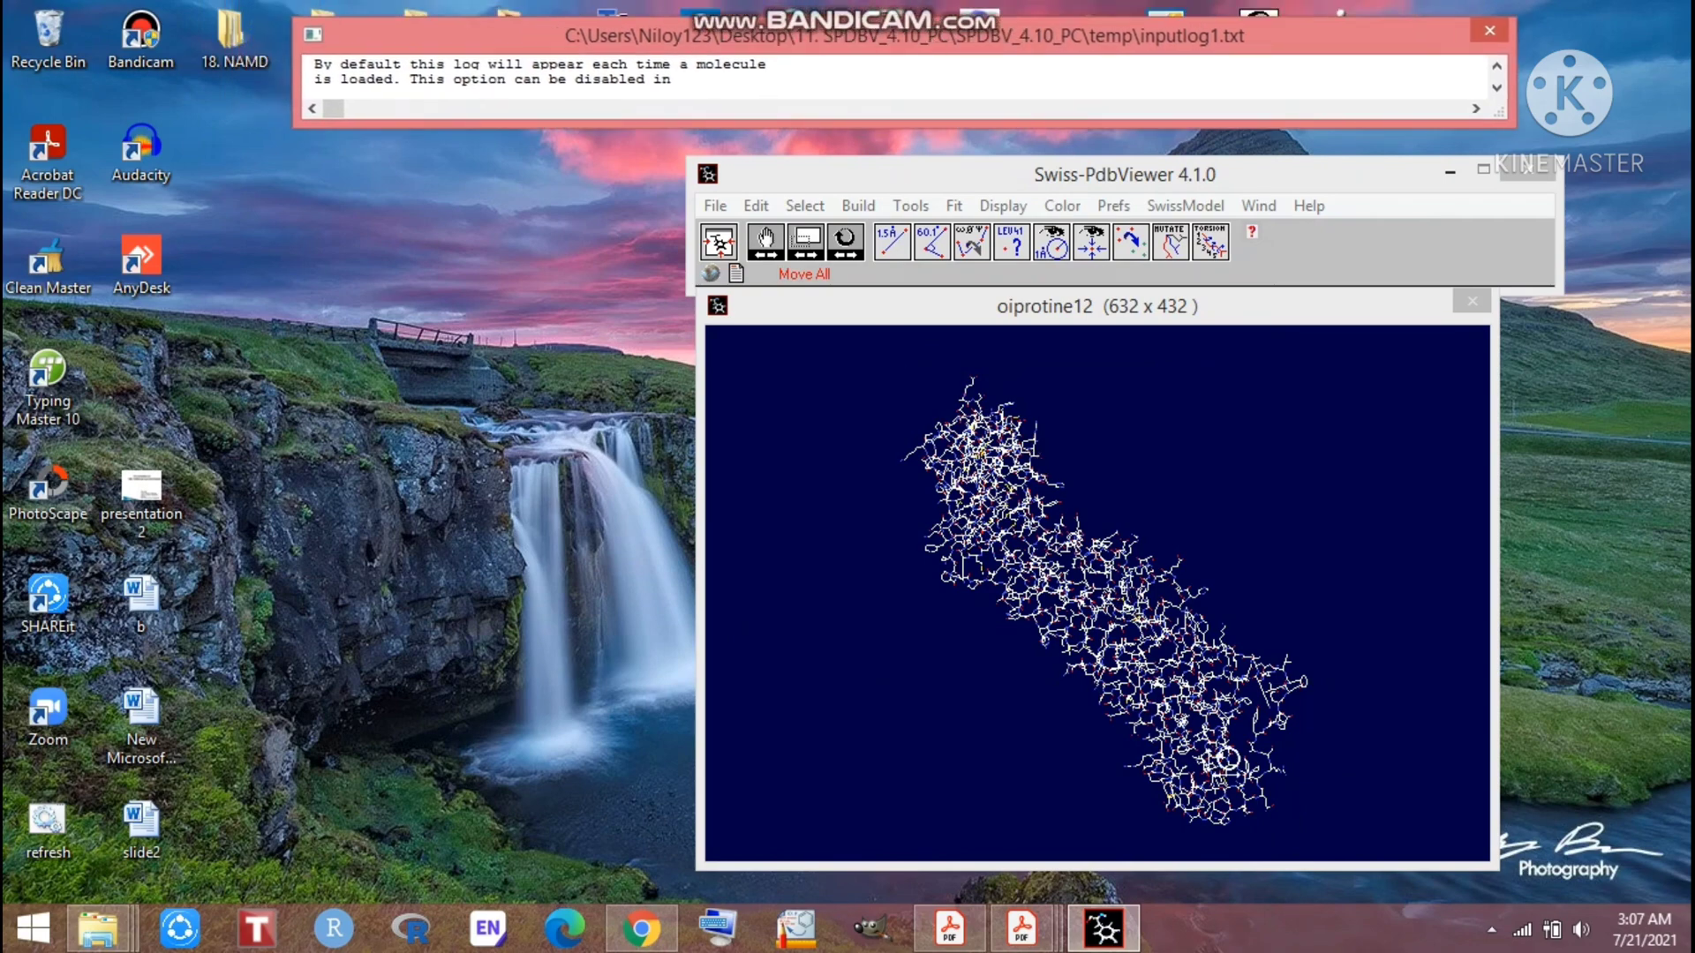
left_click(1192, 505)
left_click_drag(896, 512, 1179, 562)
left_click_drag(1331, 651, 998, 609)
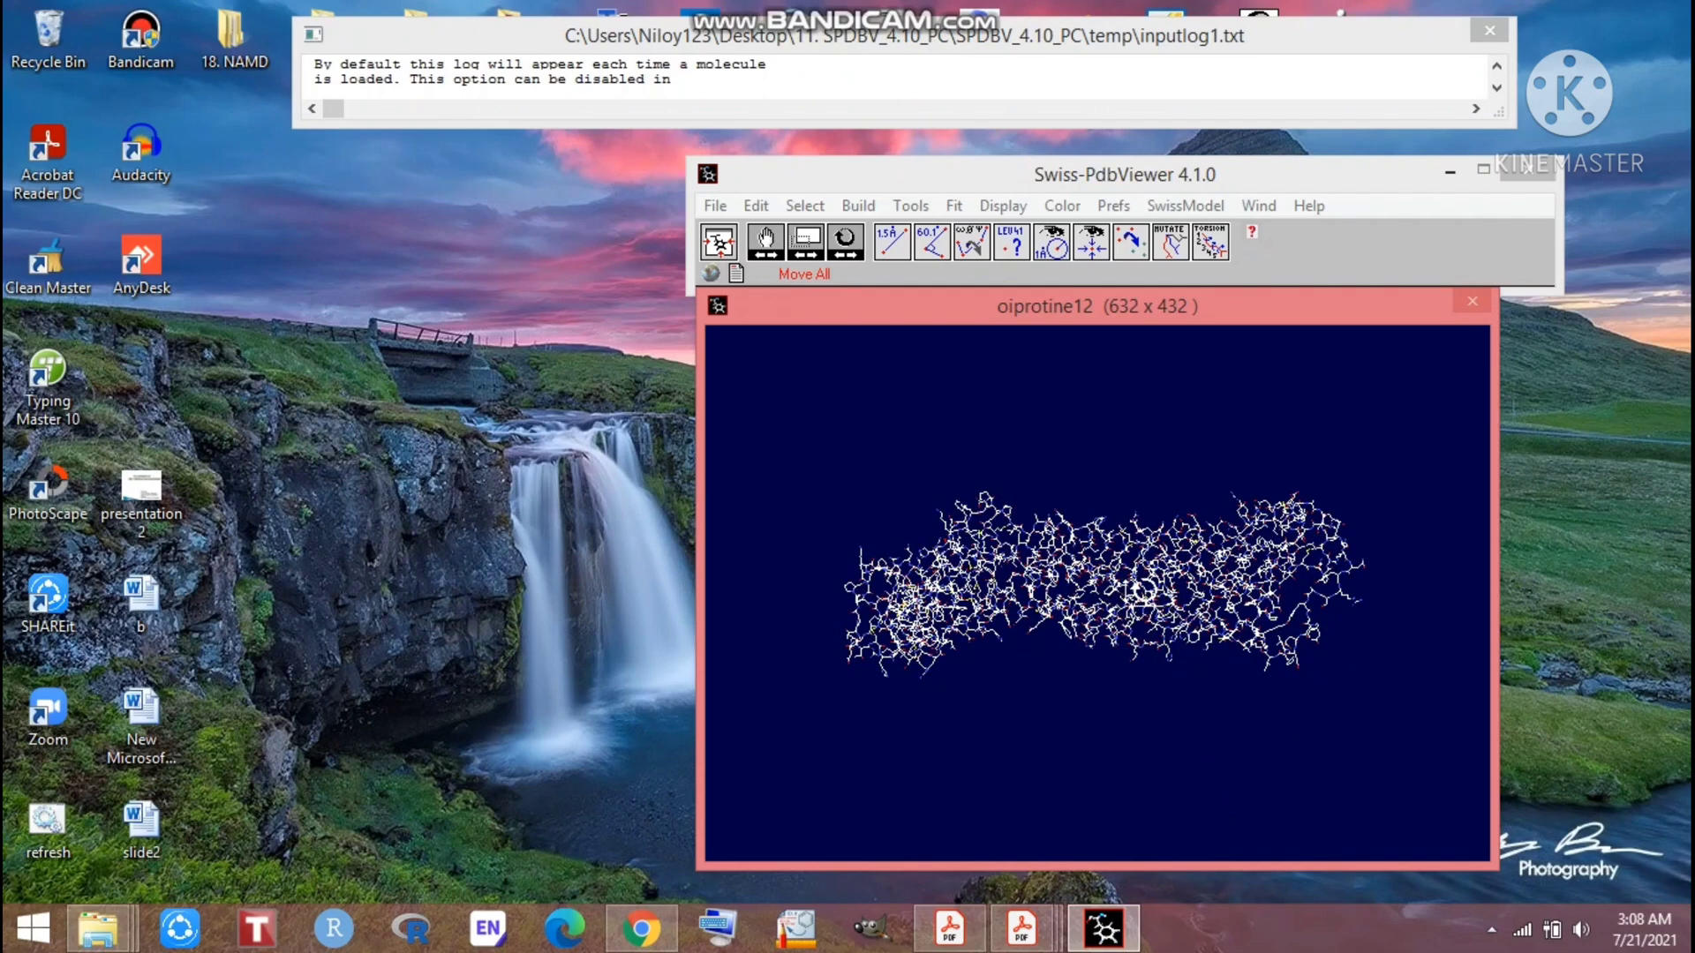
Select all residues and run Energy Minimization to produce the energy.E22 GROMOS report
left_click(806, 206)
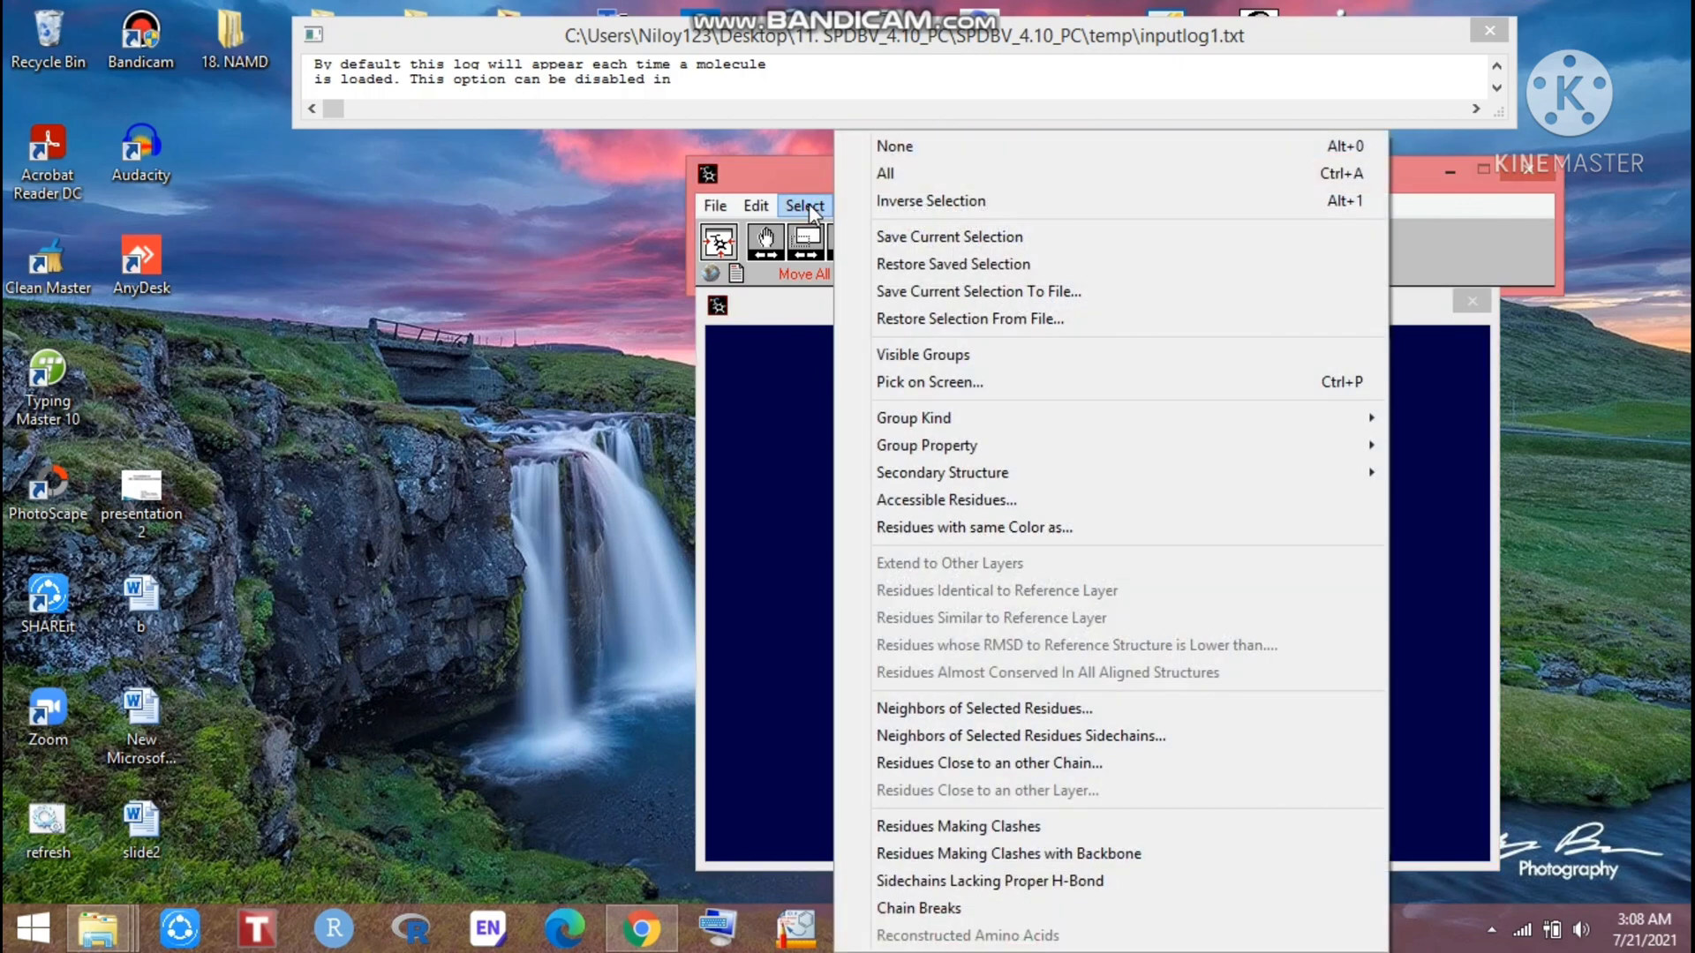
left_click(898, 173)
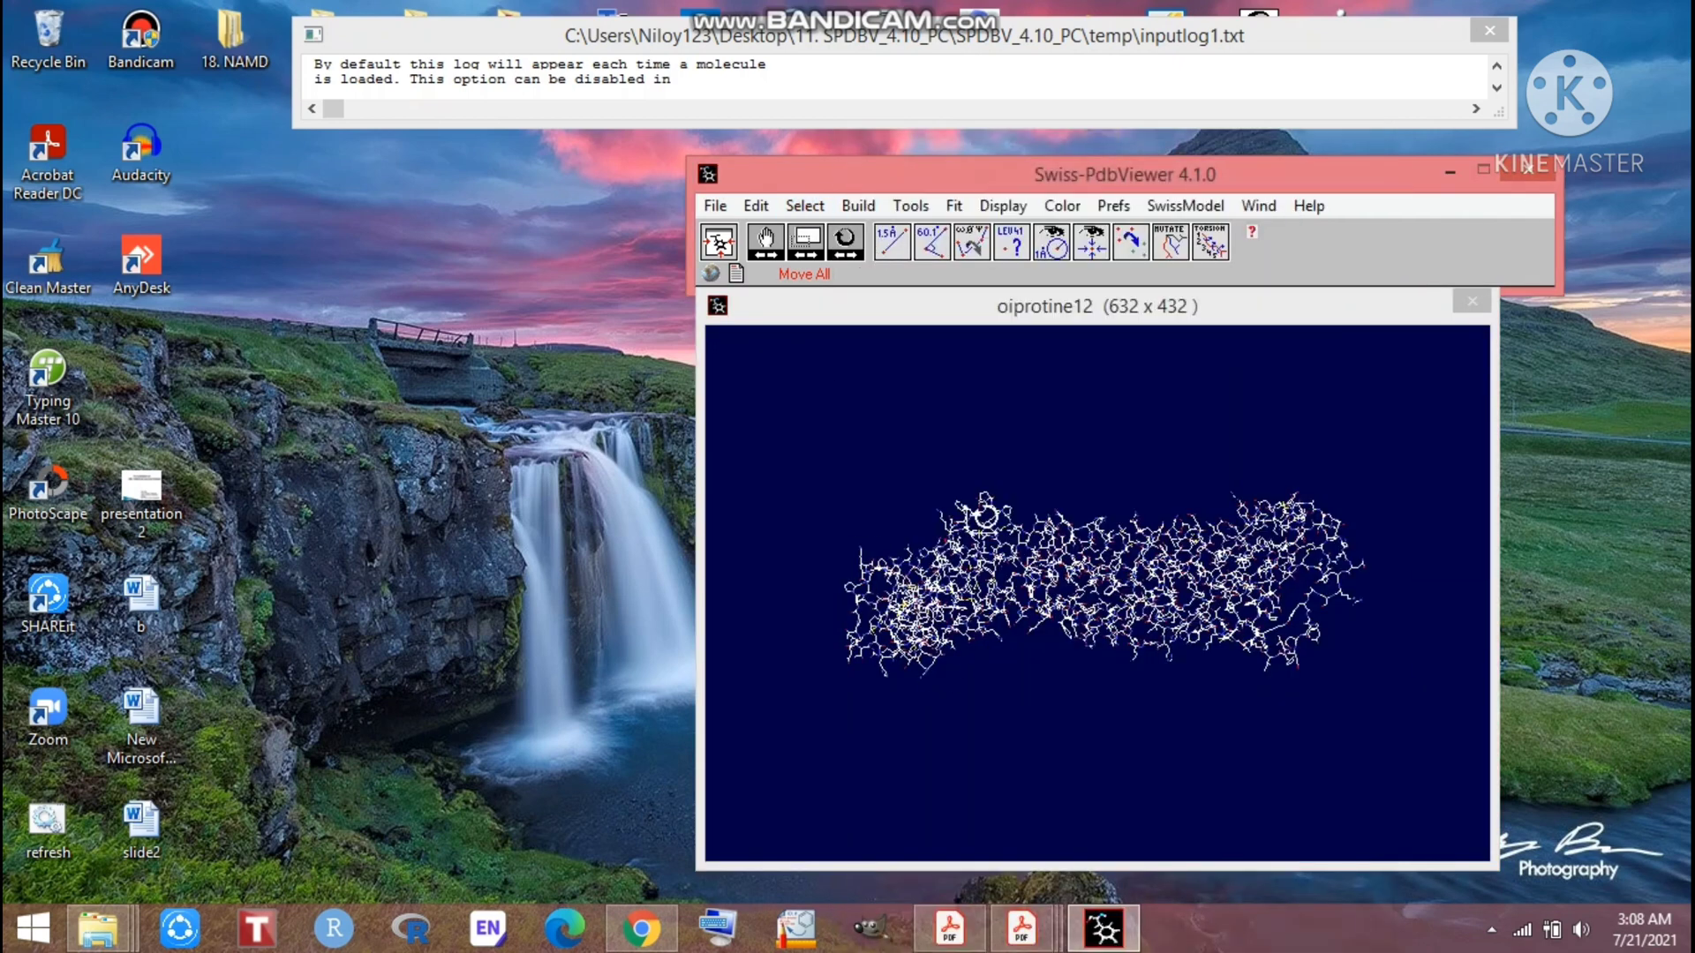
left_click(911, 206)
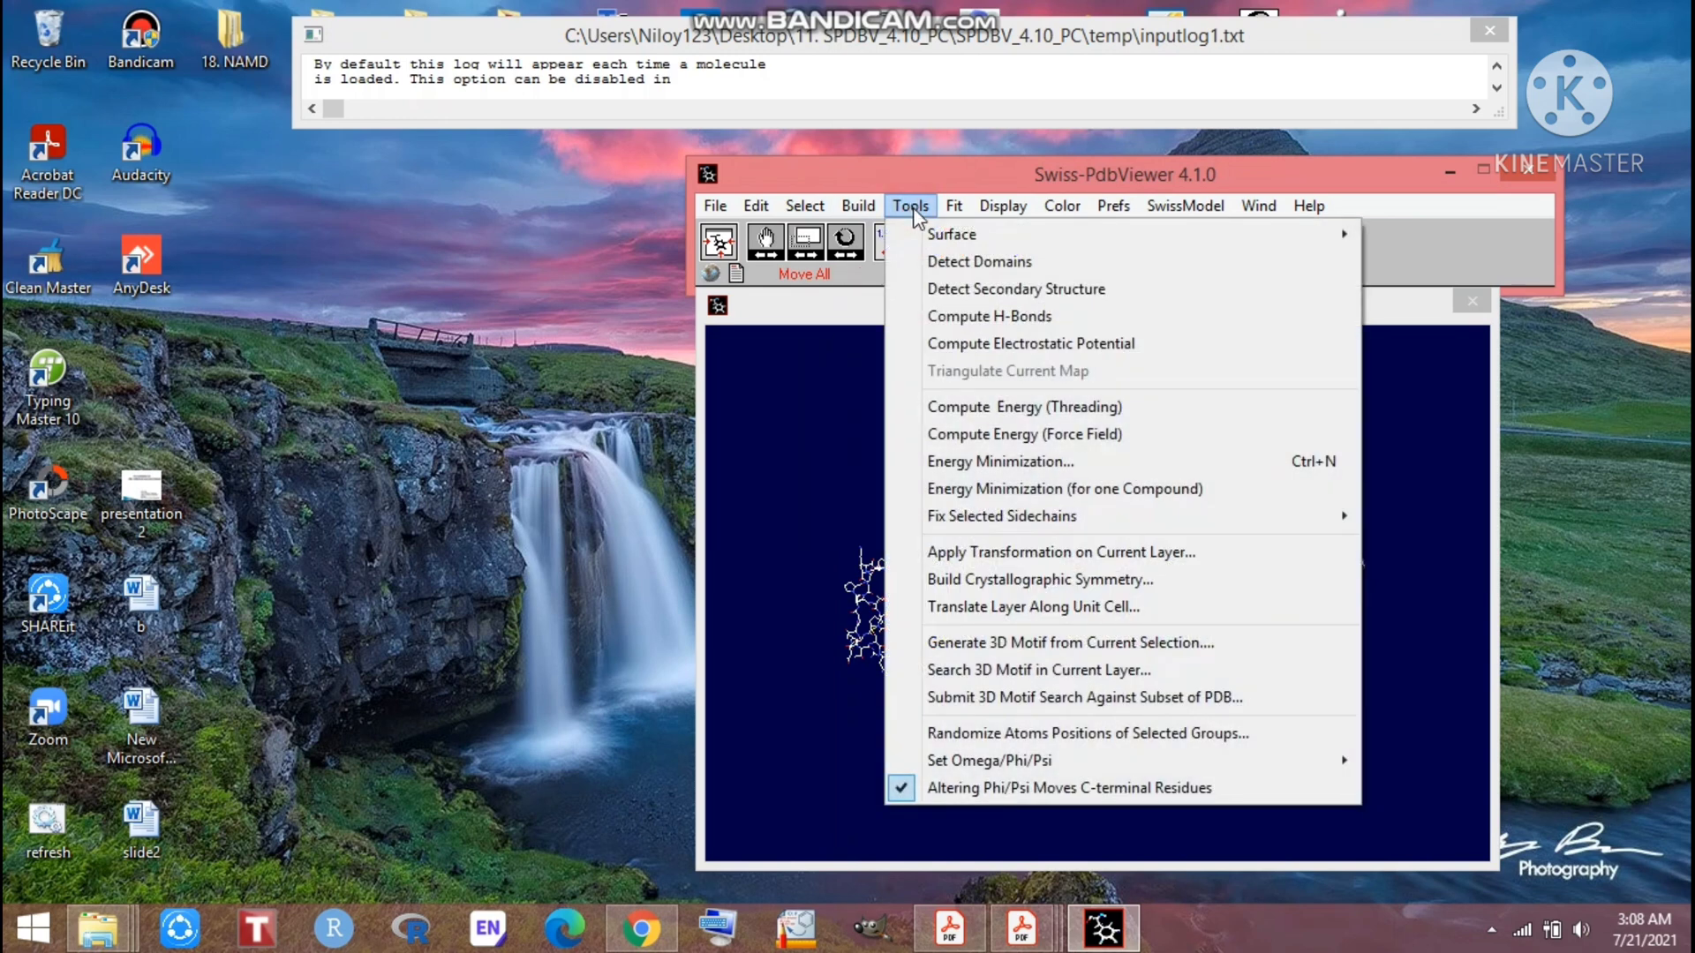
left_click(1015, 462)
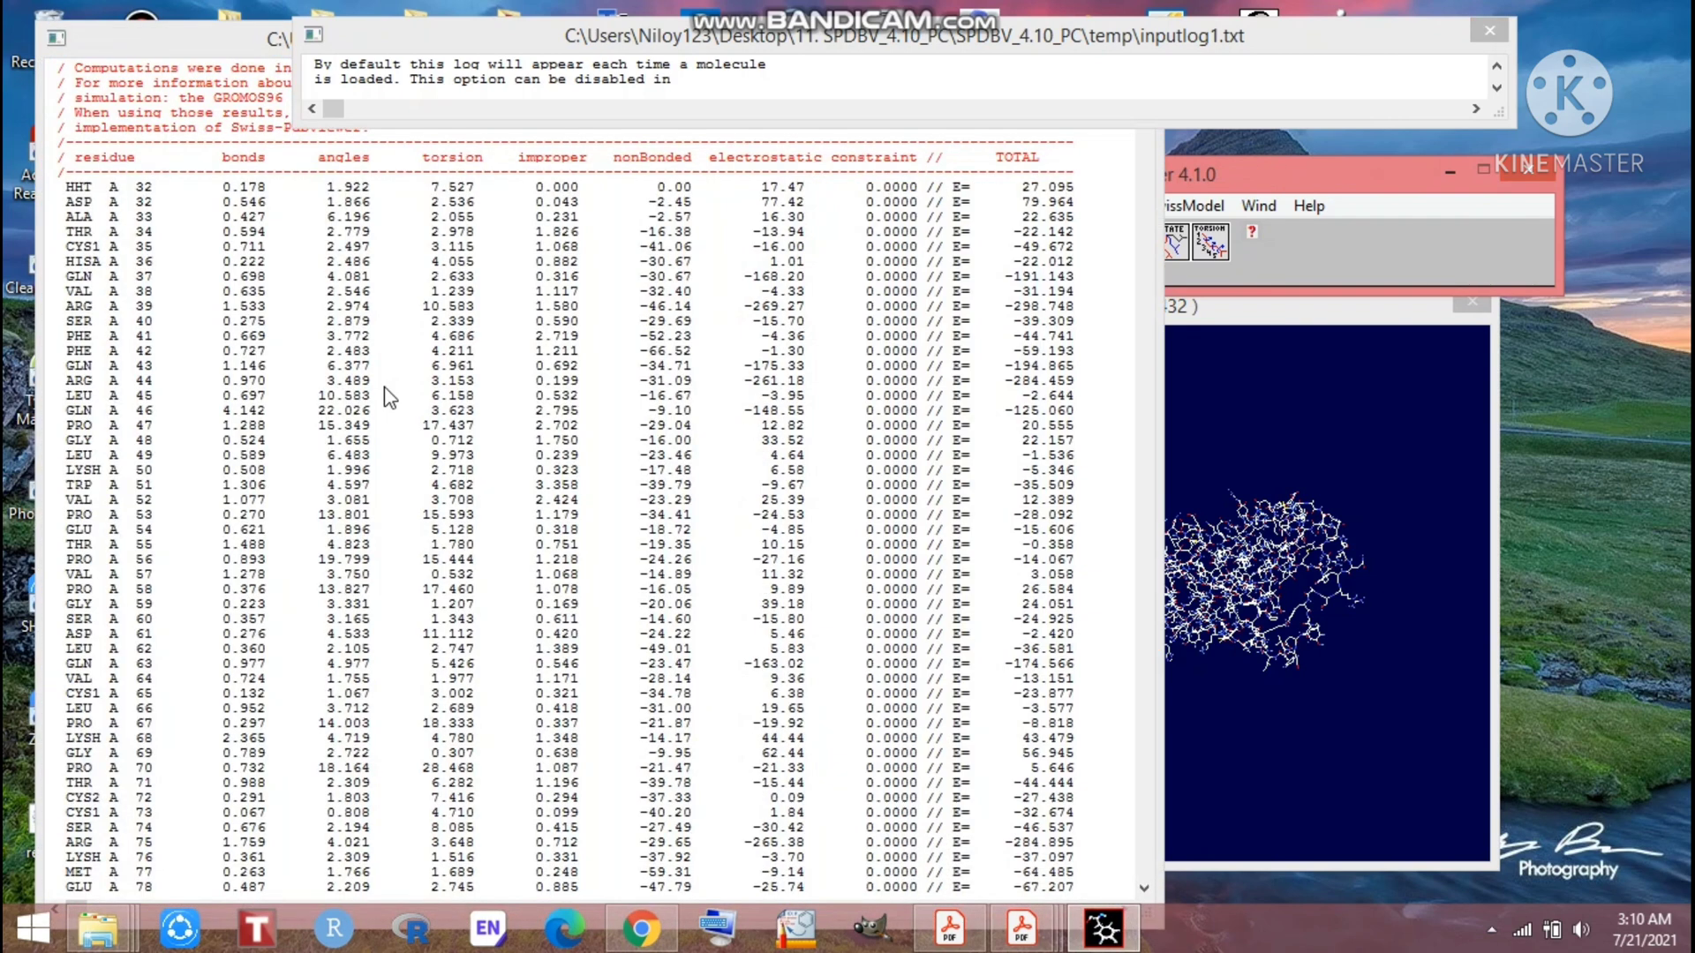
Move the energy.E22 report window around to inspect the per-residue energy totals
left_click(268, 62)
left_click_drag(391, 35, 523, 30)
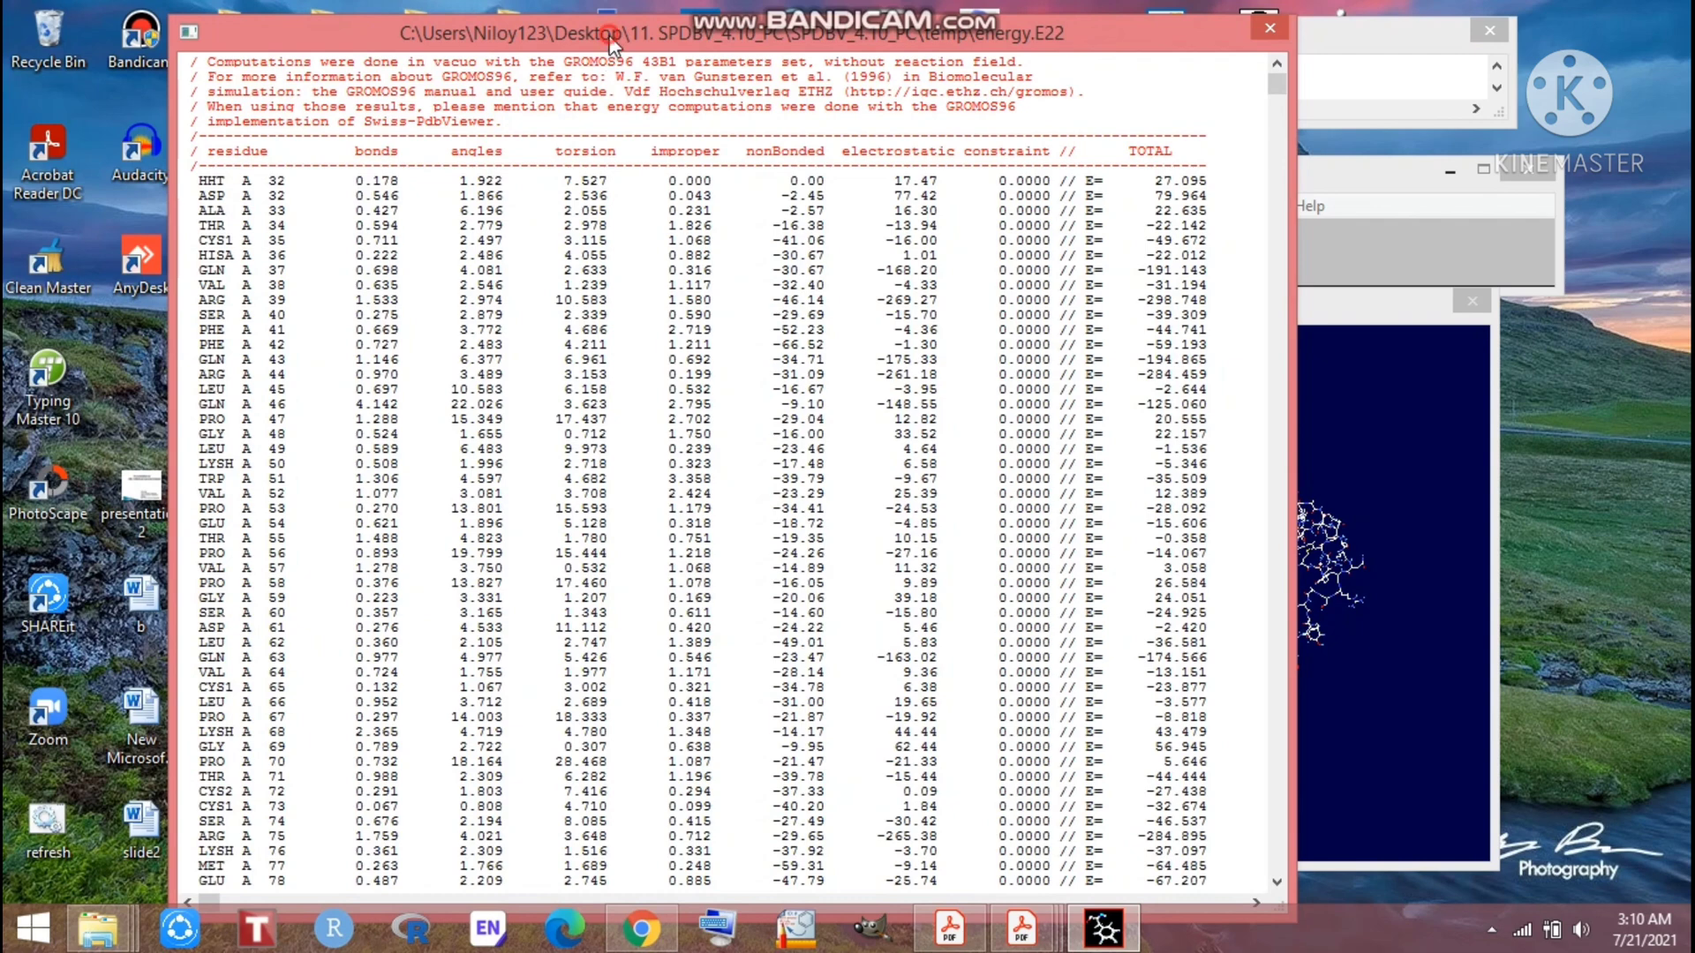
left_click_drag(610, 36, 614, 35)
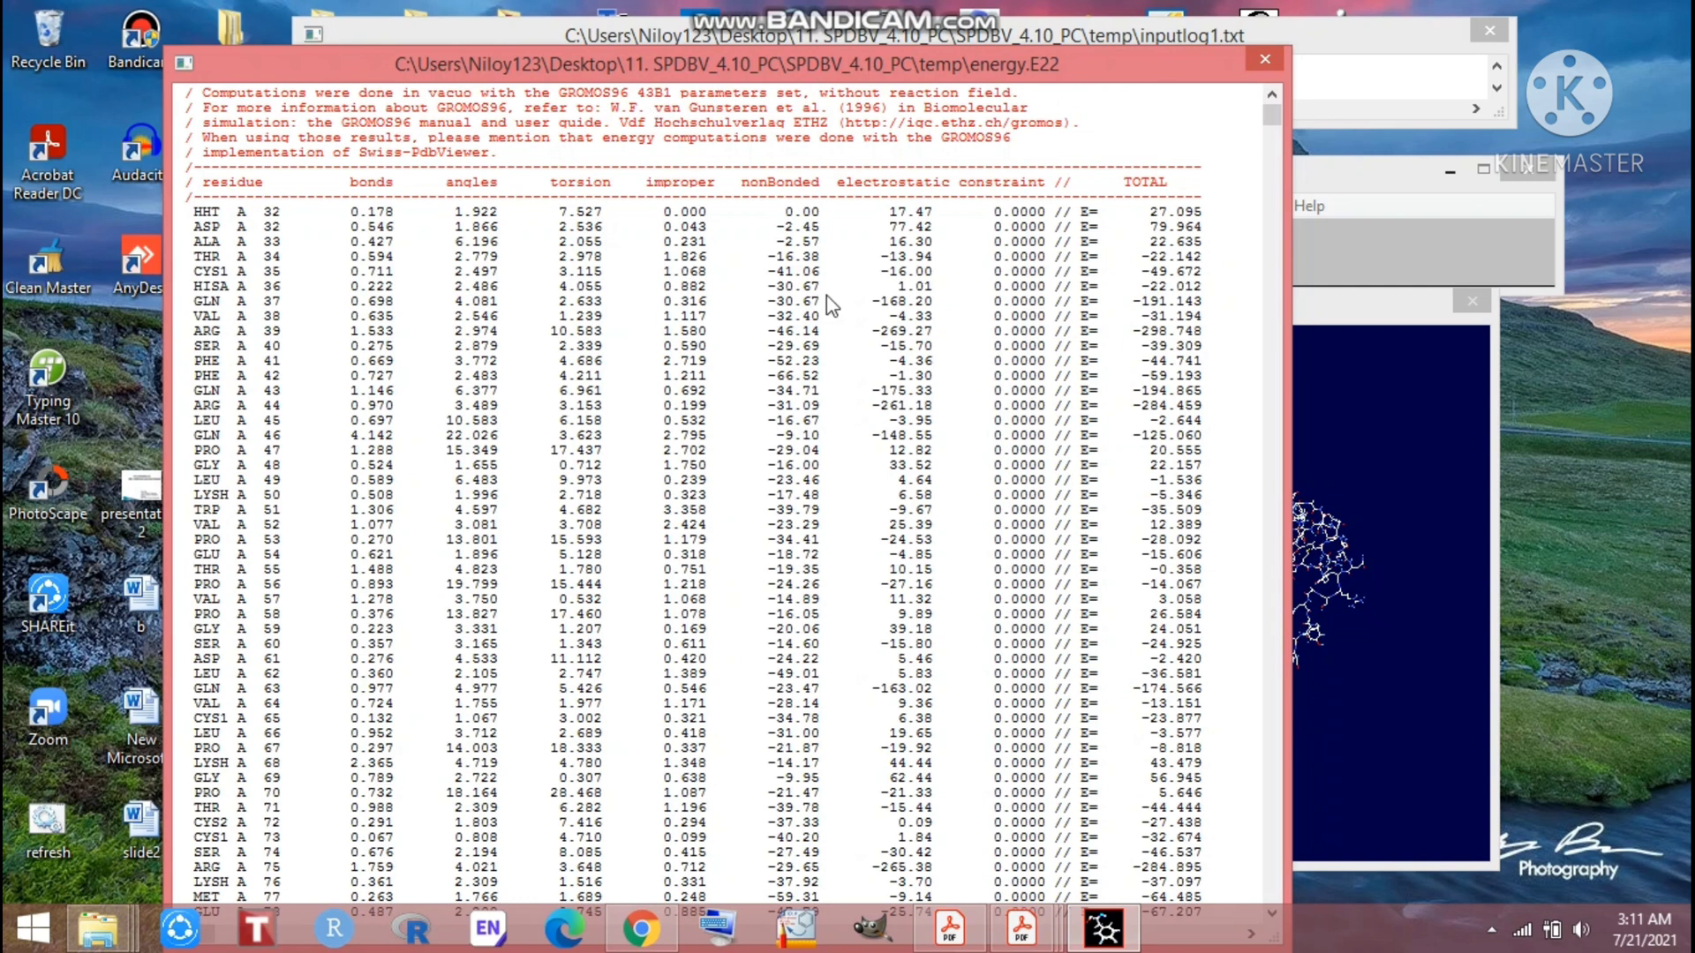
left_click_drag(830, 56, 842, 11)
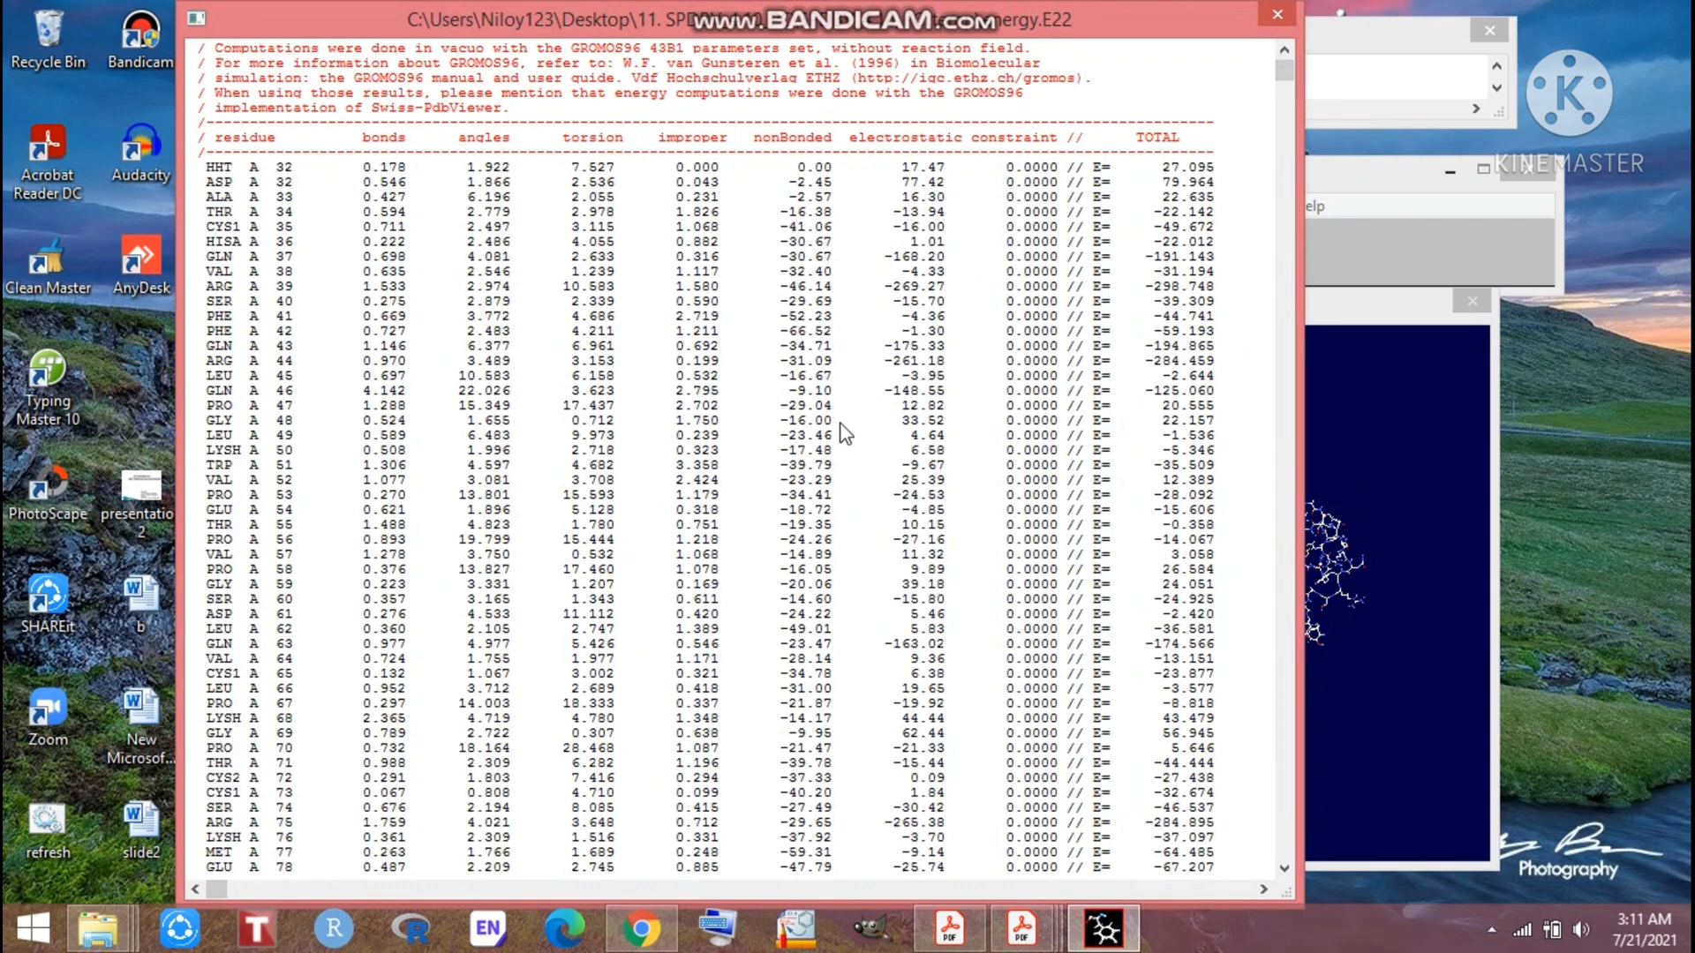
Close the energy report and input log, then save the current layer as Pdb file 'acbd'
left_click(1272, 23)
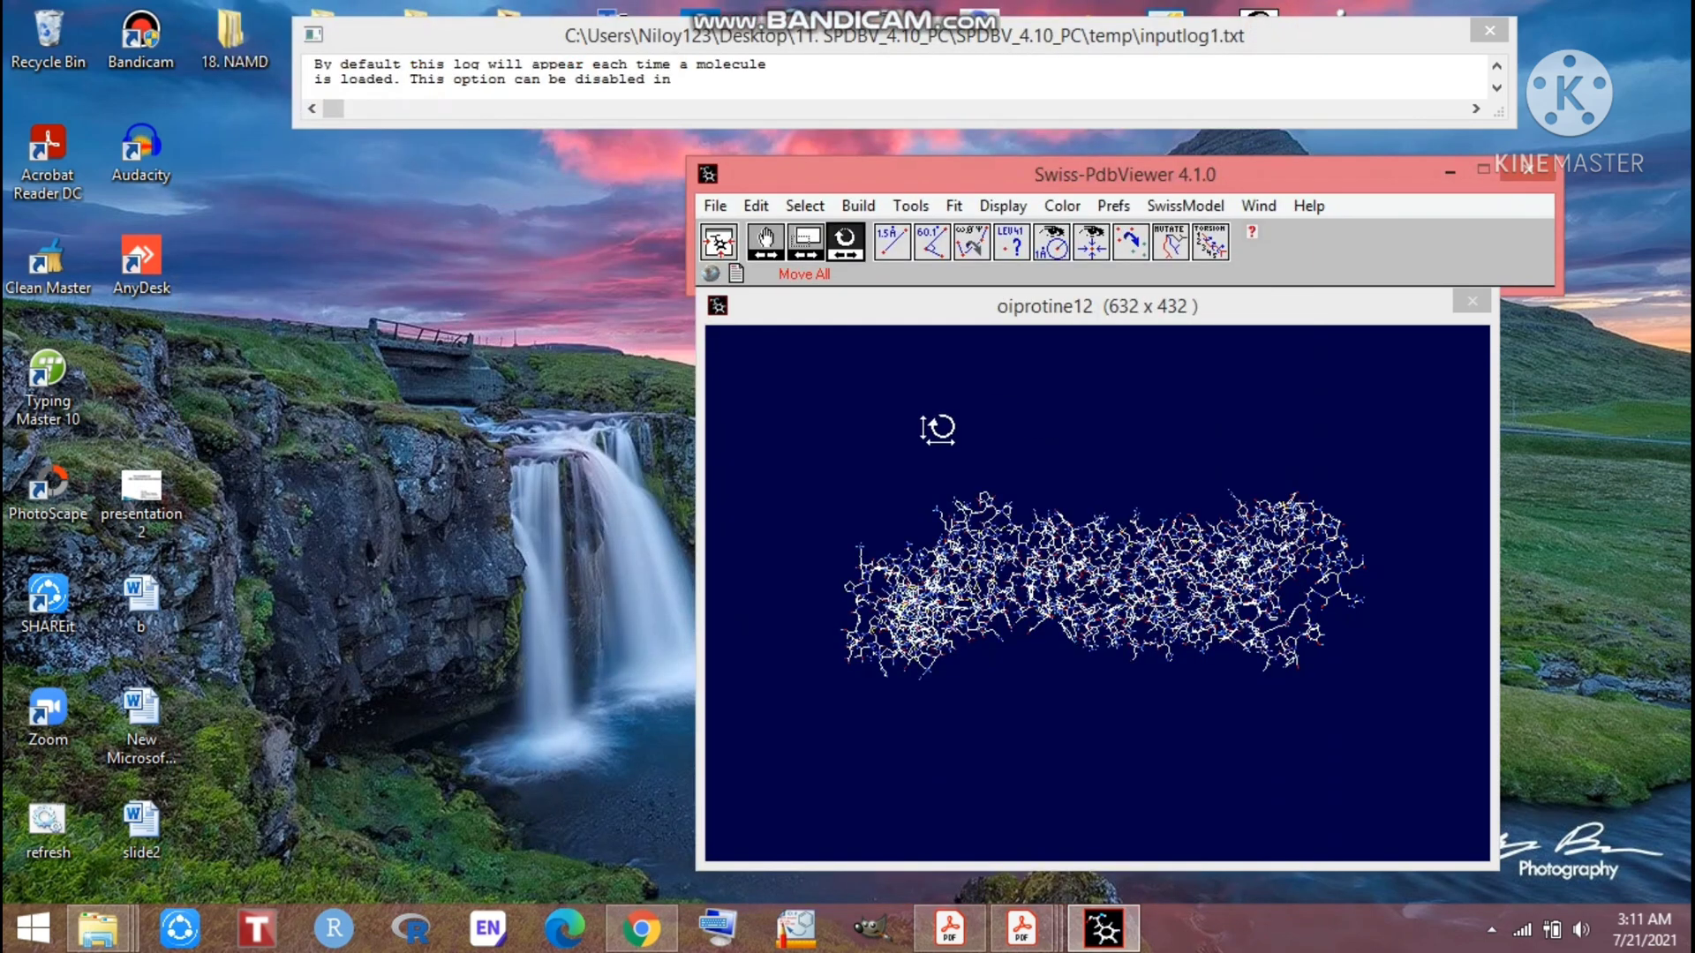
left_click(1490, 31)
left_click(715, 206)
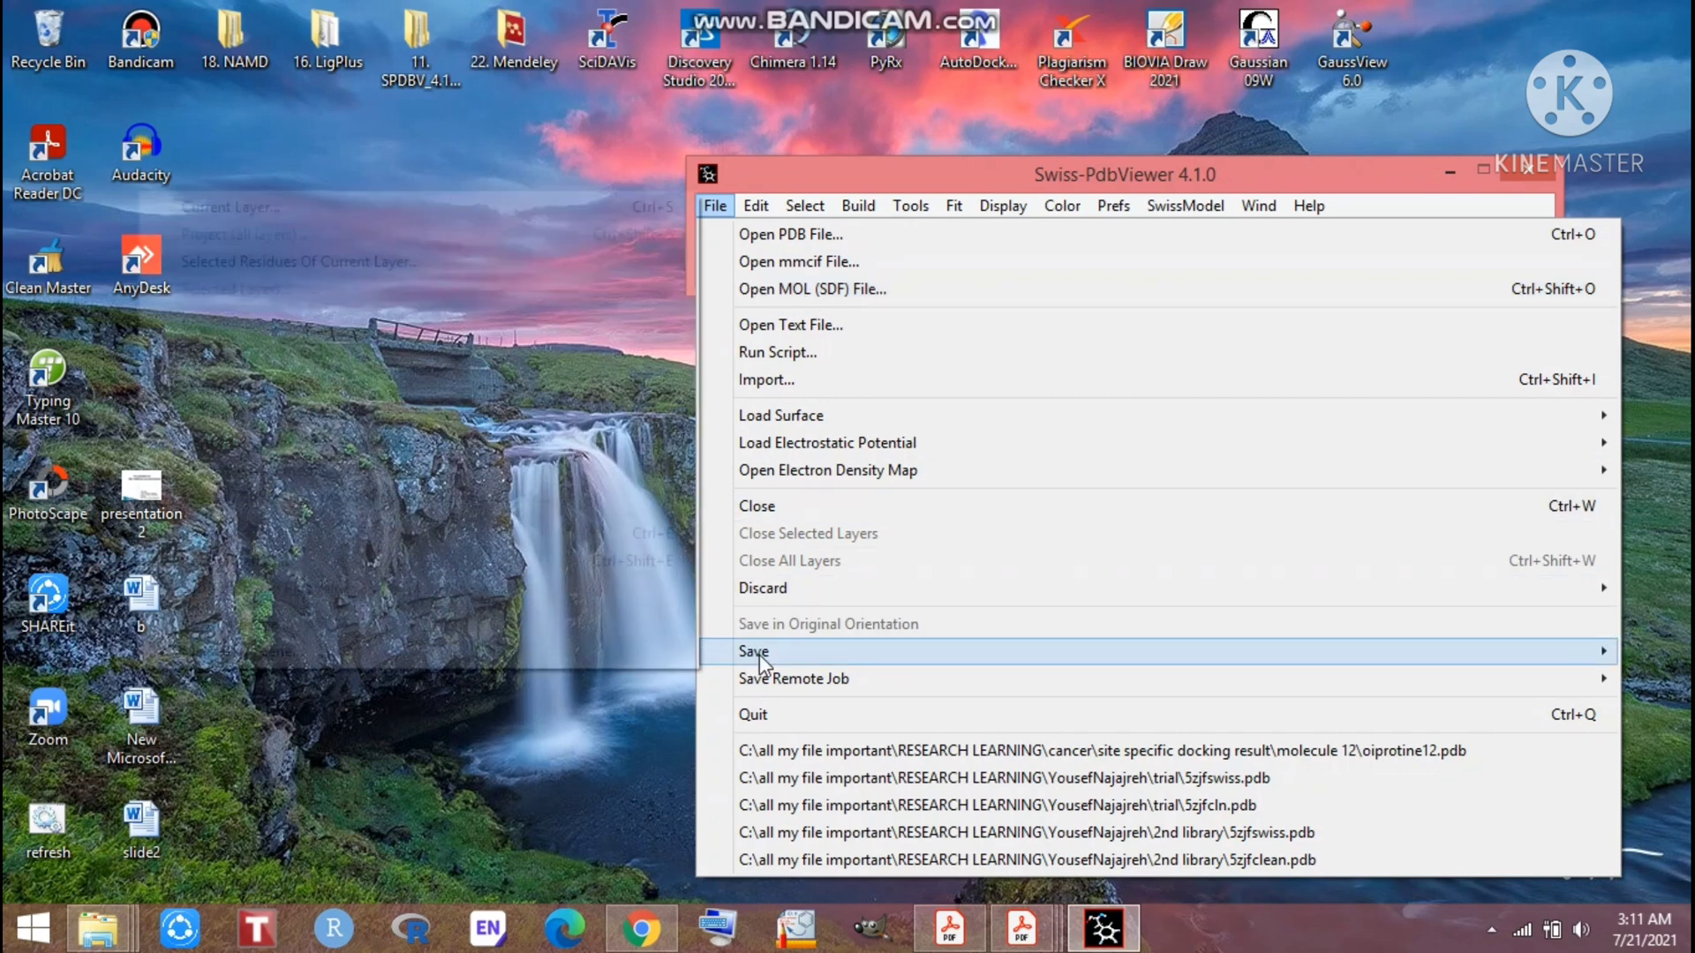
mouse_move(759, 654)
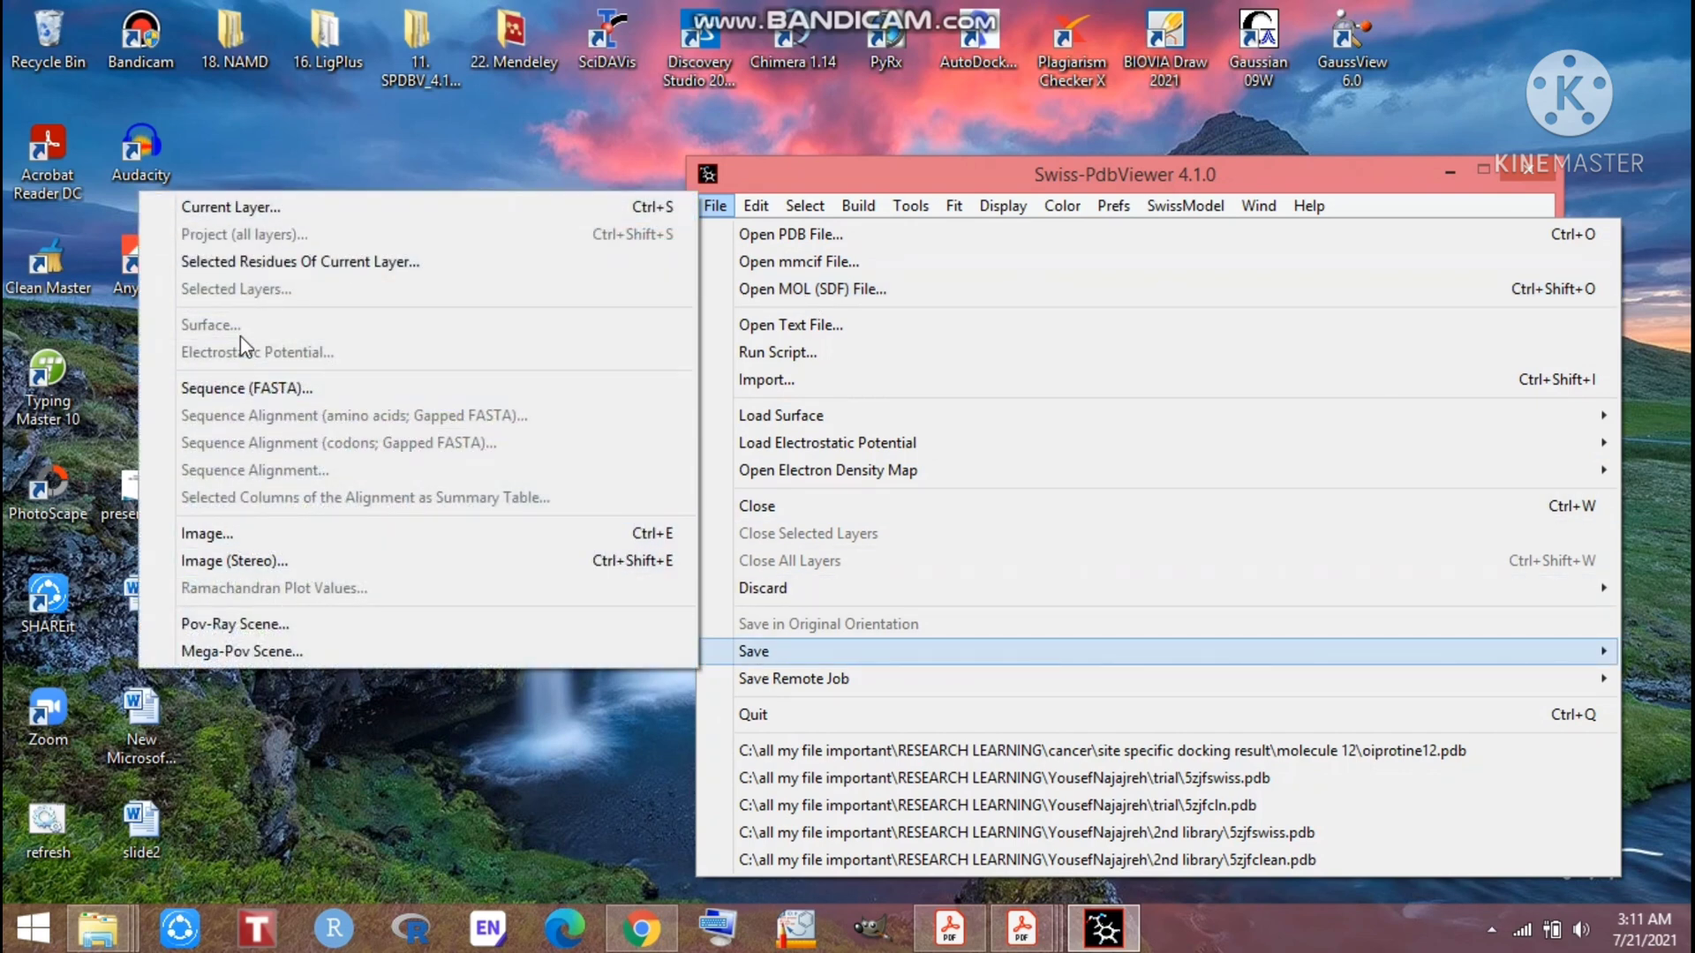
left_click(239, 215)
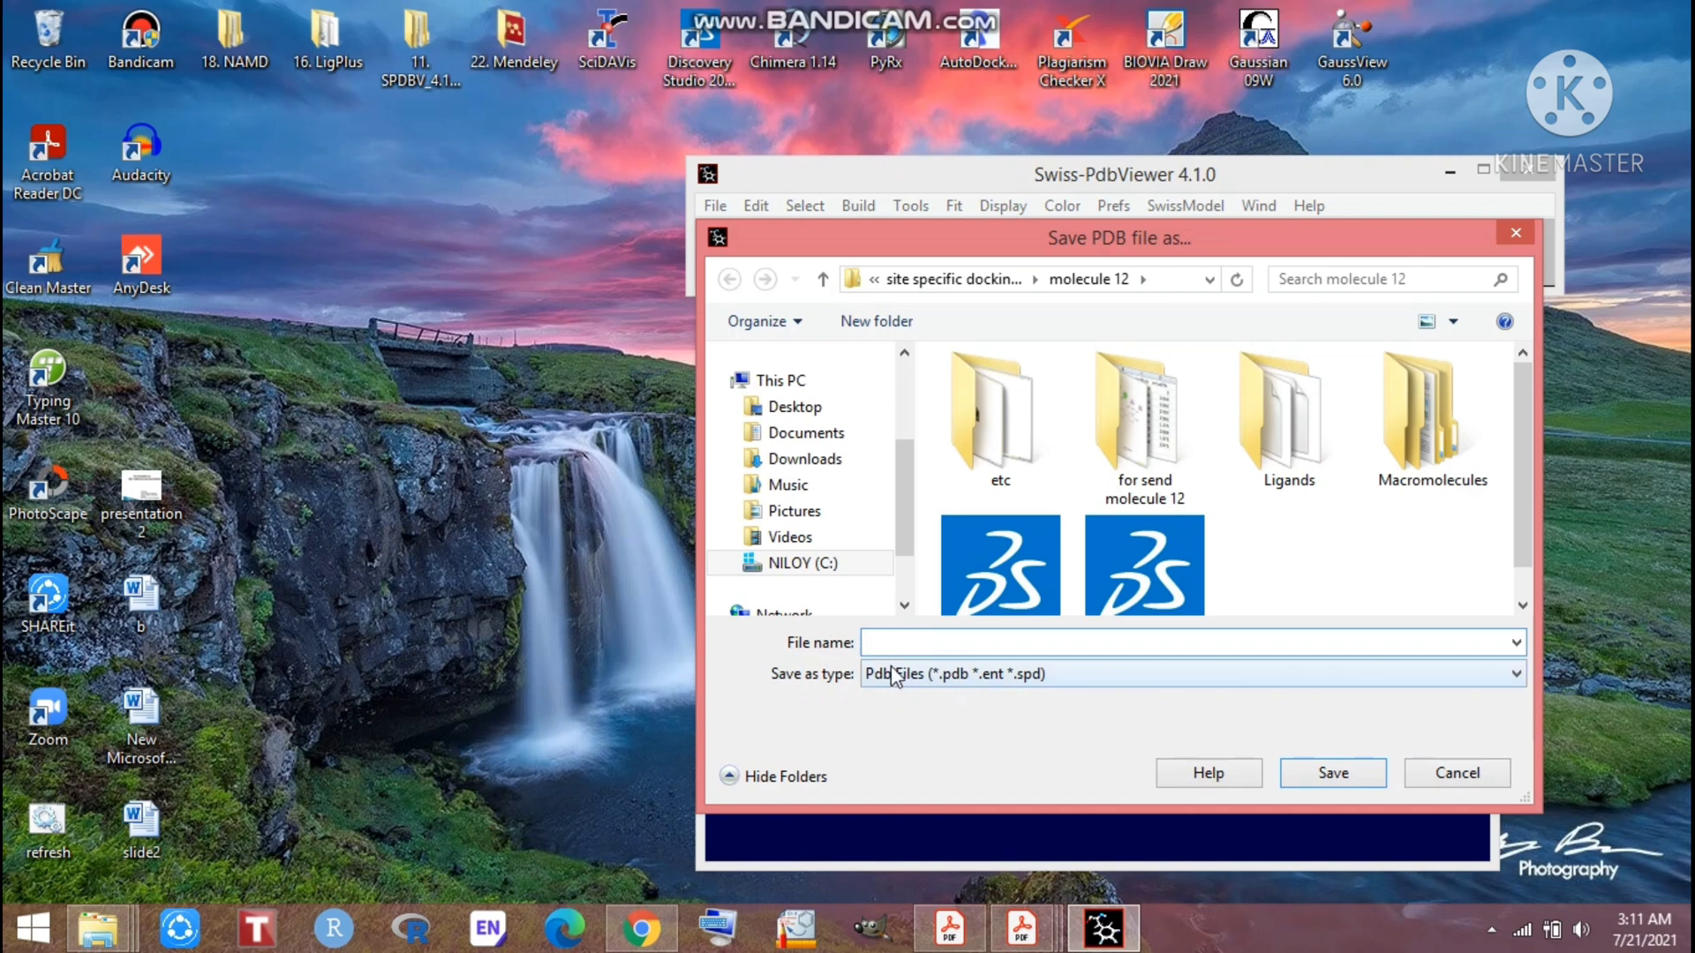
type("cbd")
left_click(1513, 682)
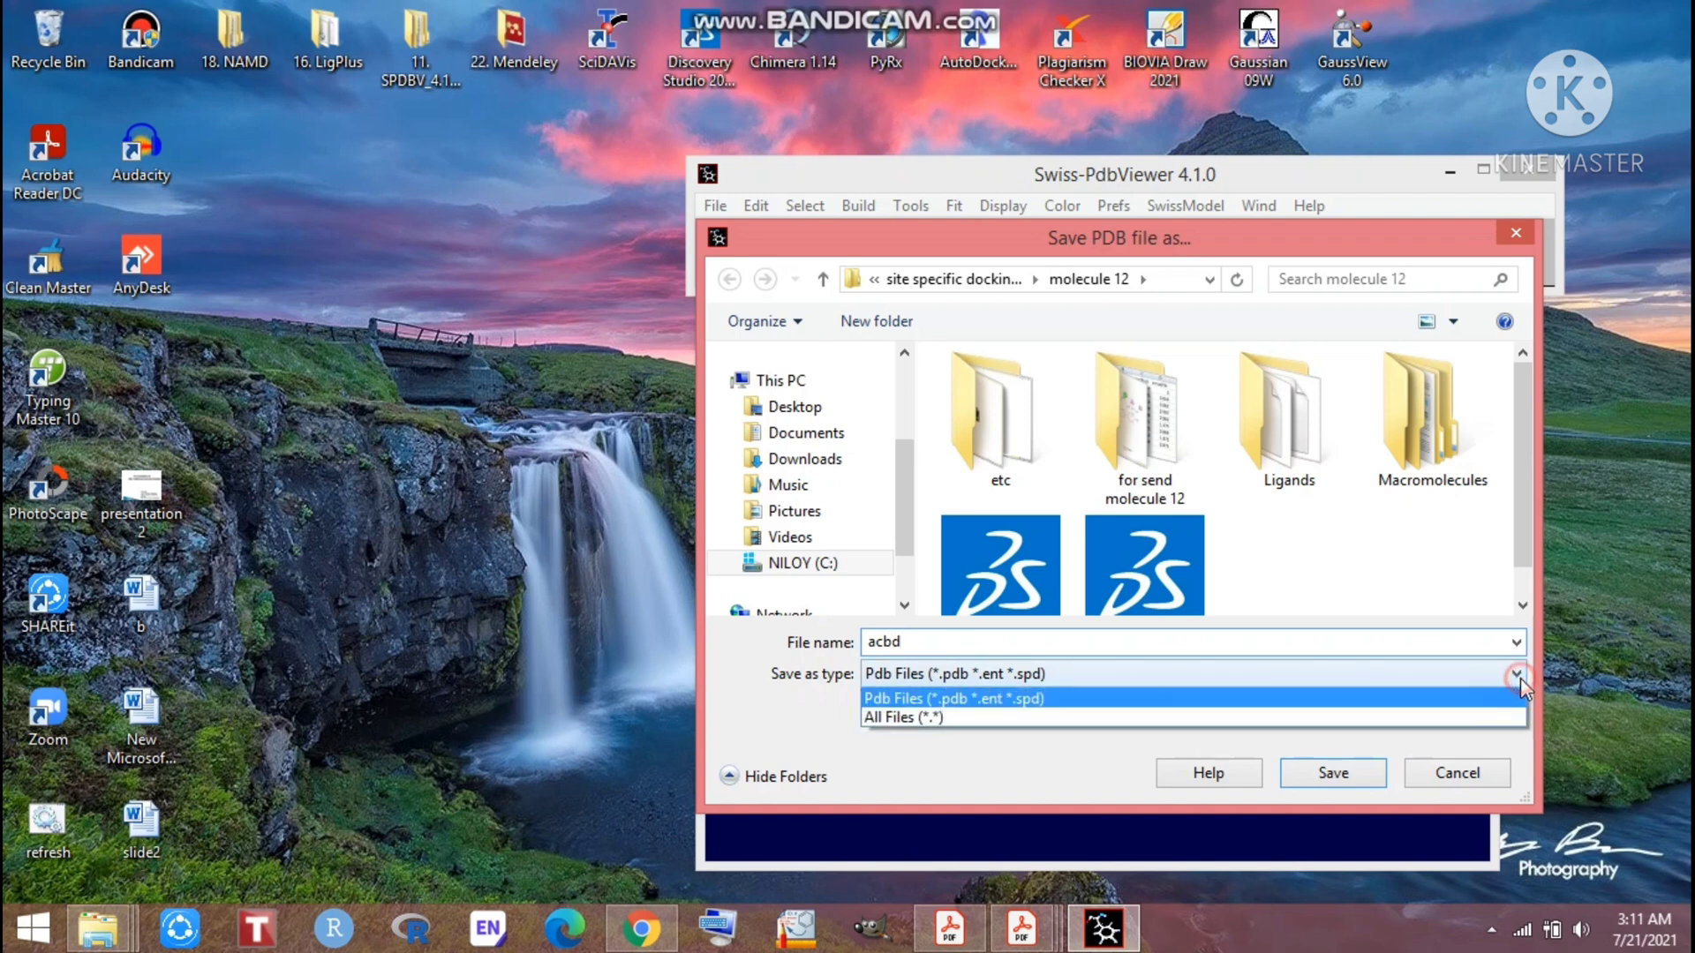
left_click(933, 699)
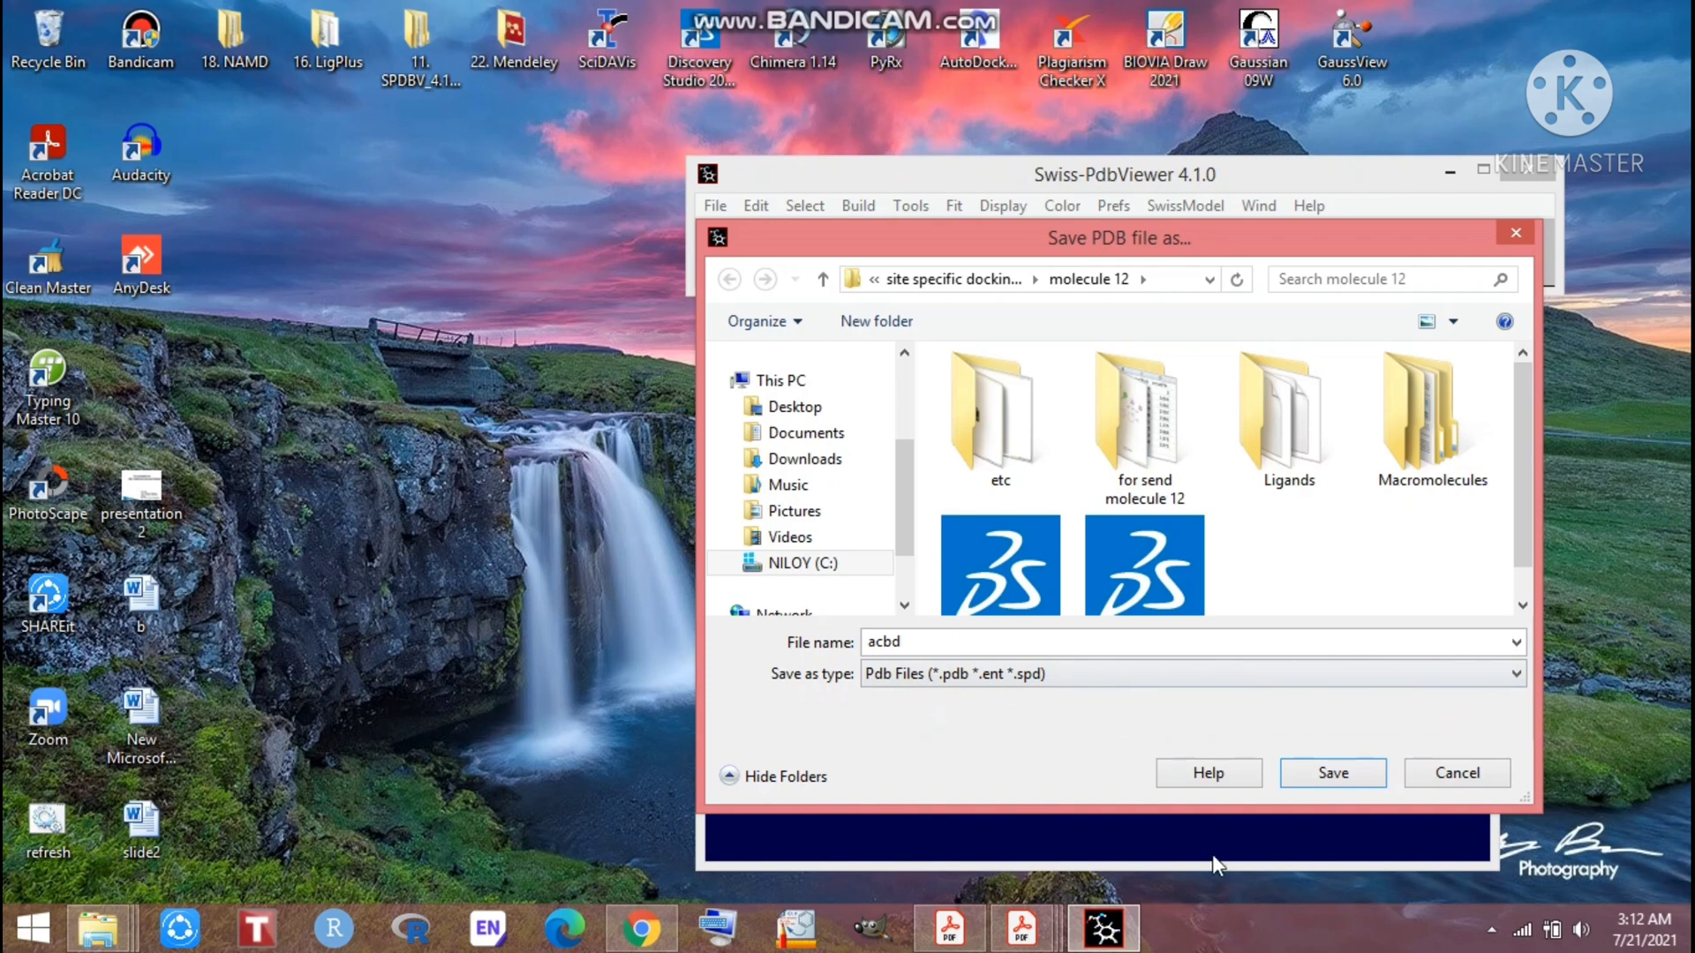
left_click(1339, 773)
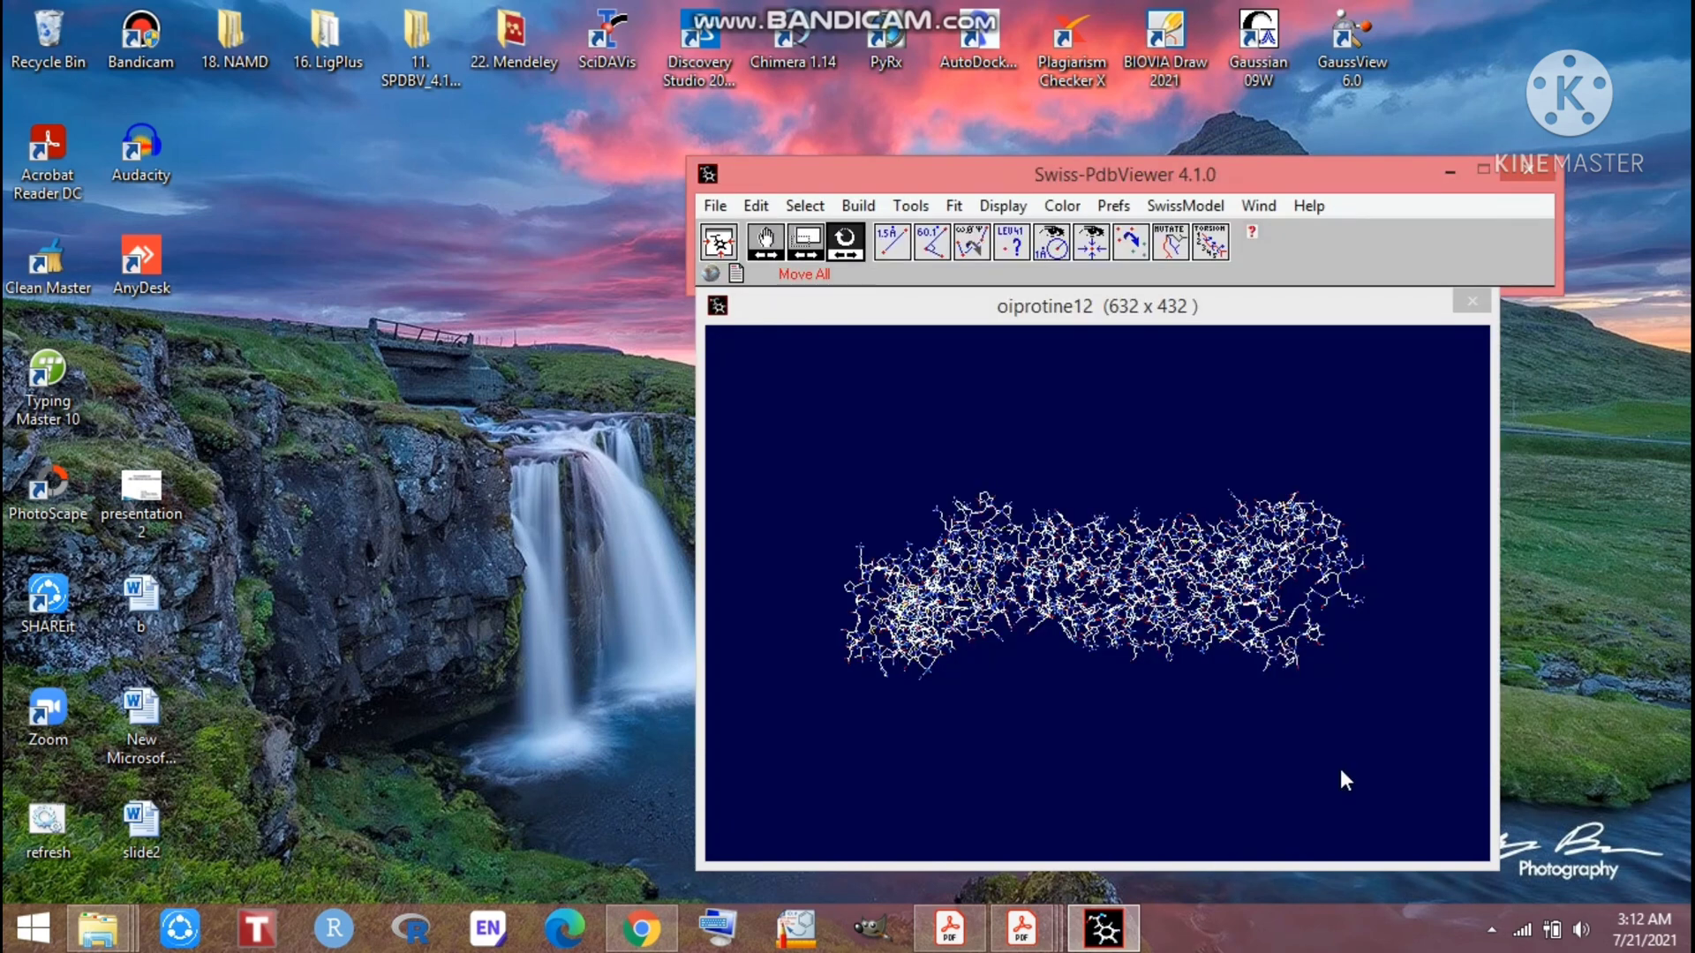